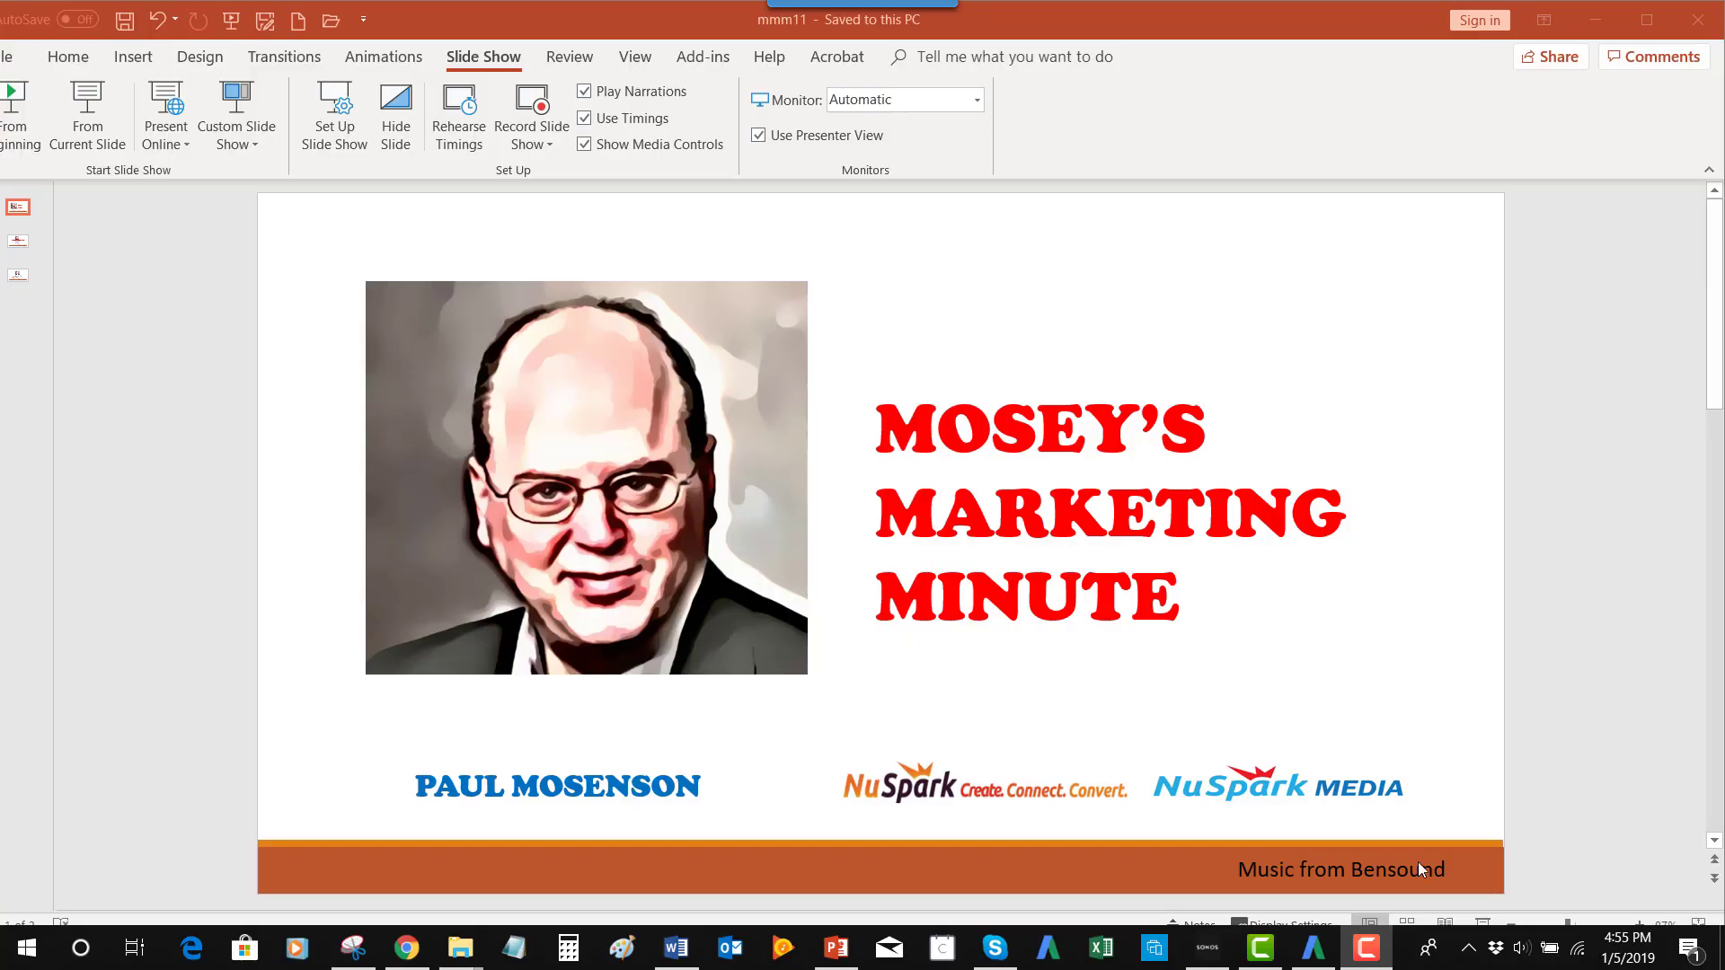
{"action": "scroll", "coordinate": [1471, 690], "scroll_direction": "down", "scroll_amount": 1}
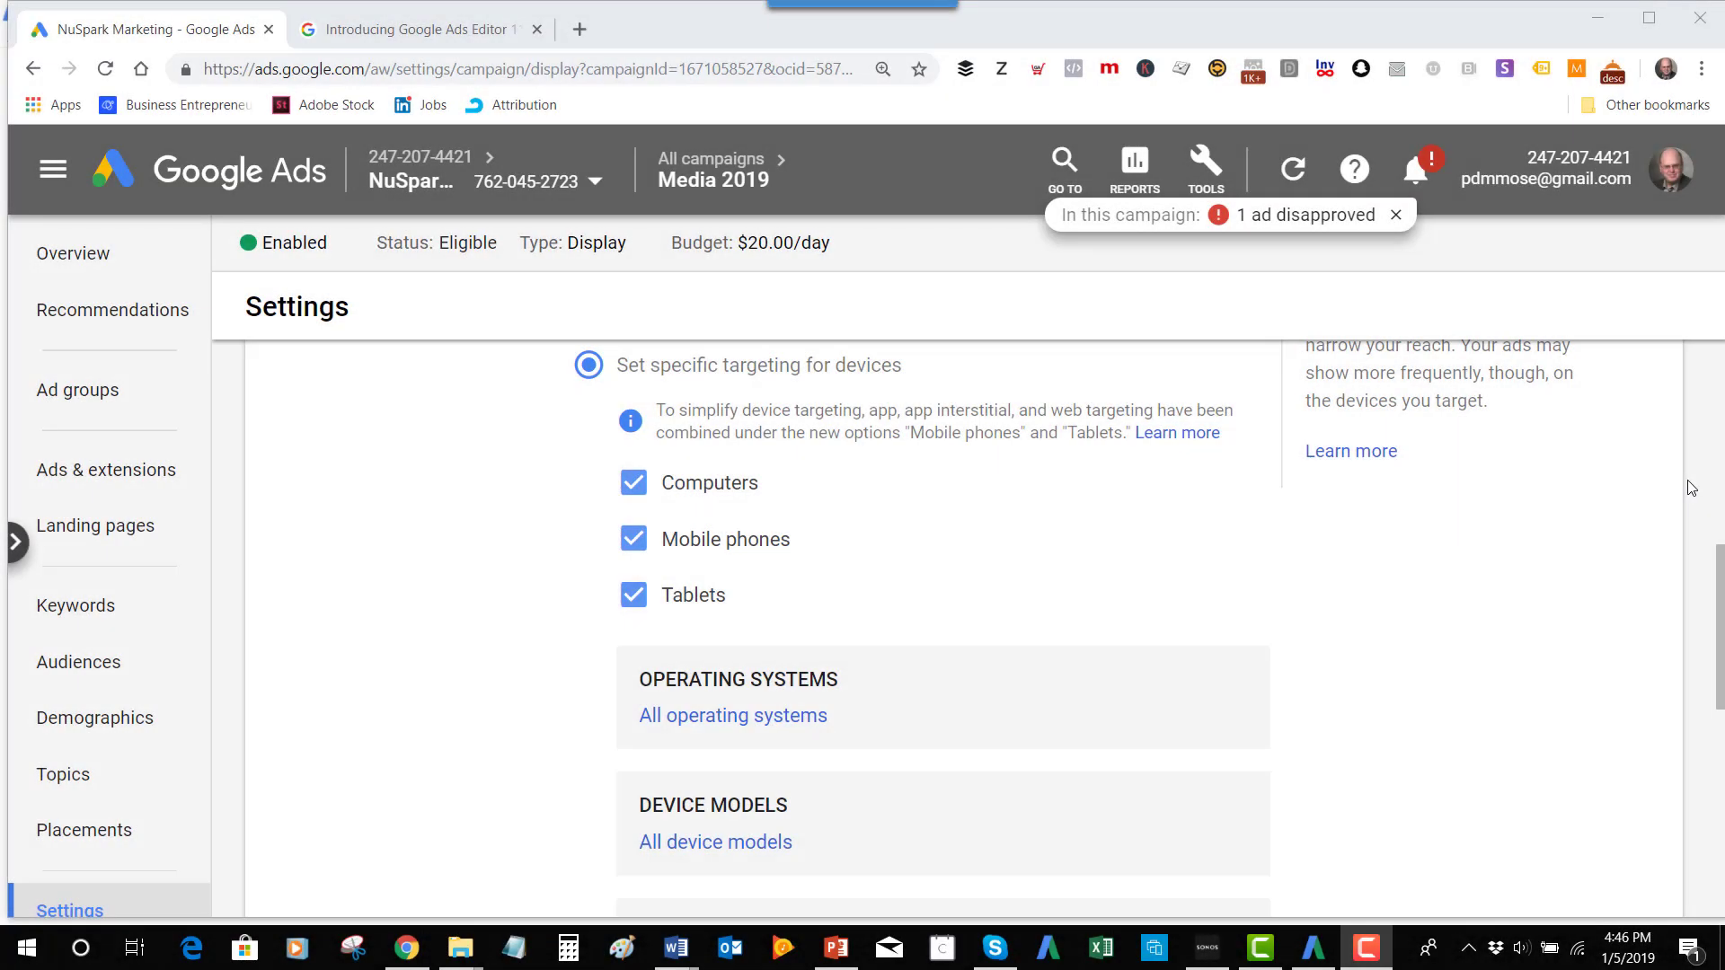
{"action": "left_click_drag", "start_coordinate": [1715, 566], "coordinate": [1694, 323]}
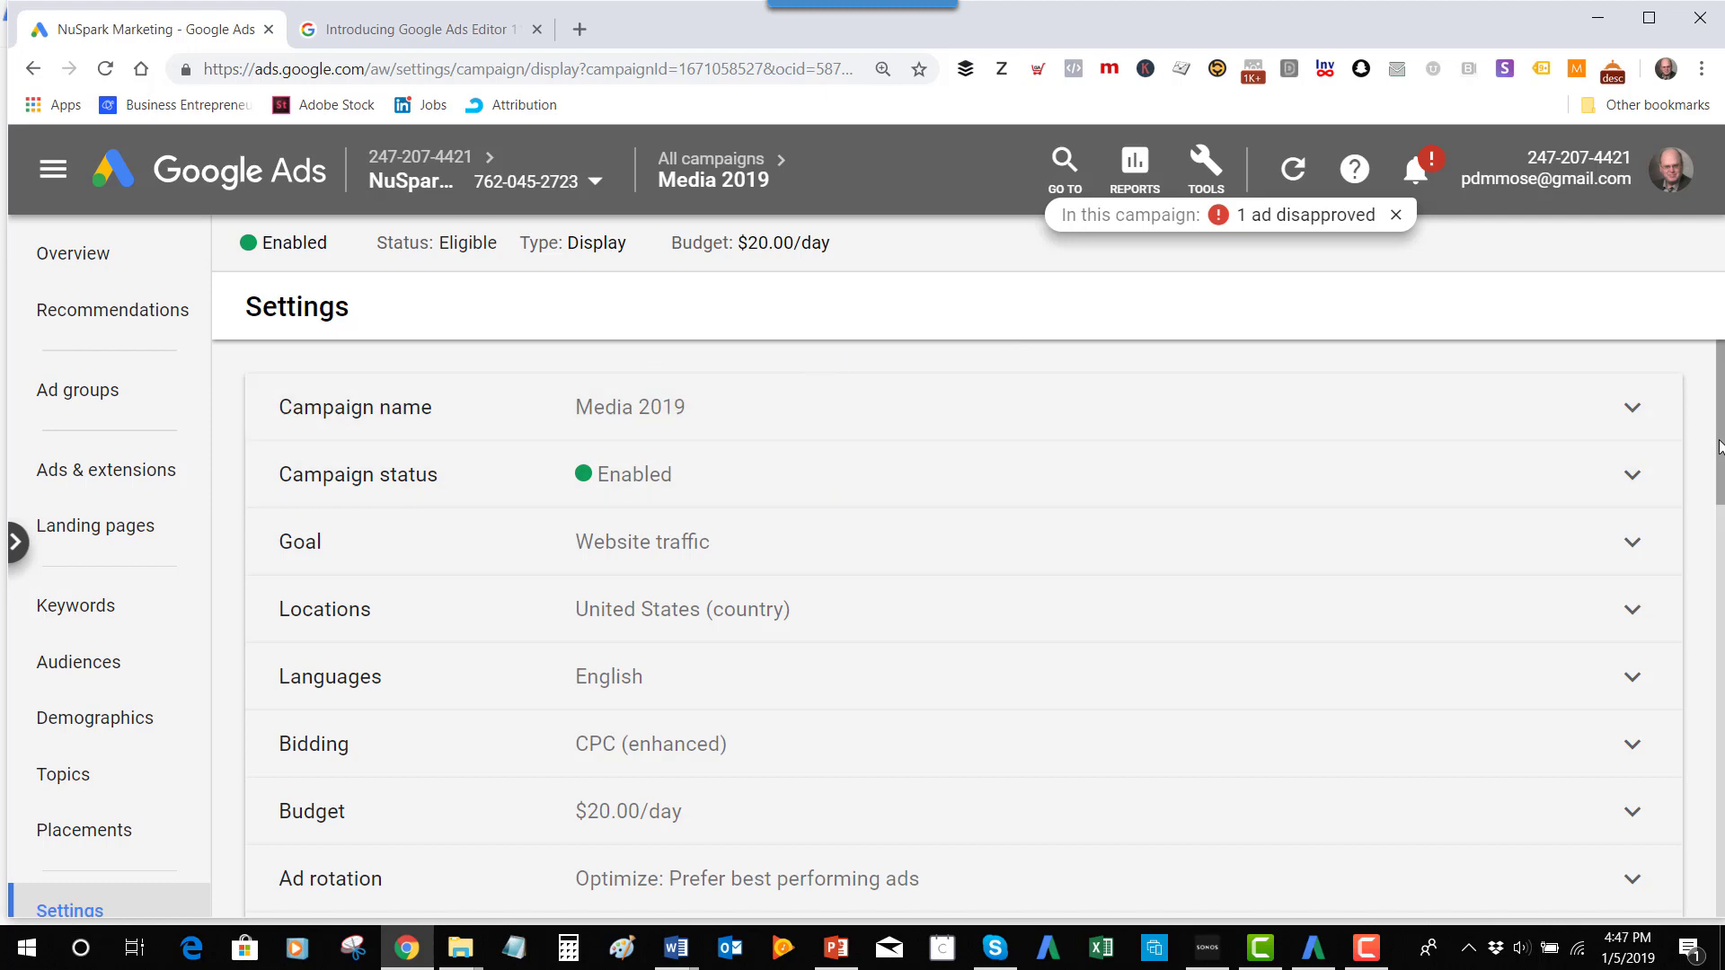
{"action": "left_click_drag", "start_coordinate": [1716, 435], "coordinate": [1720, 641]}
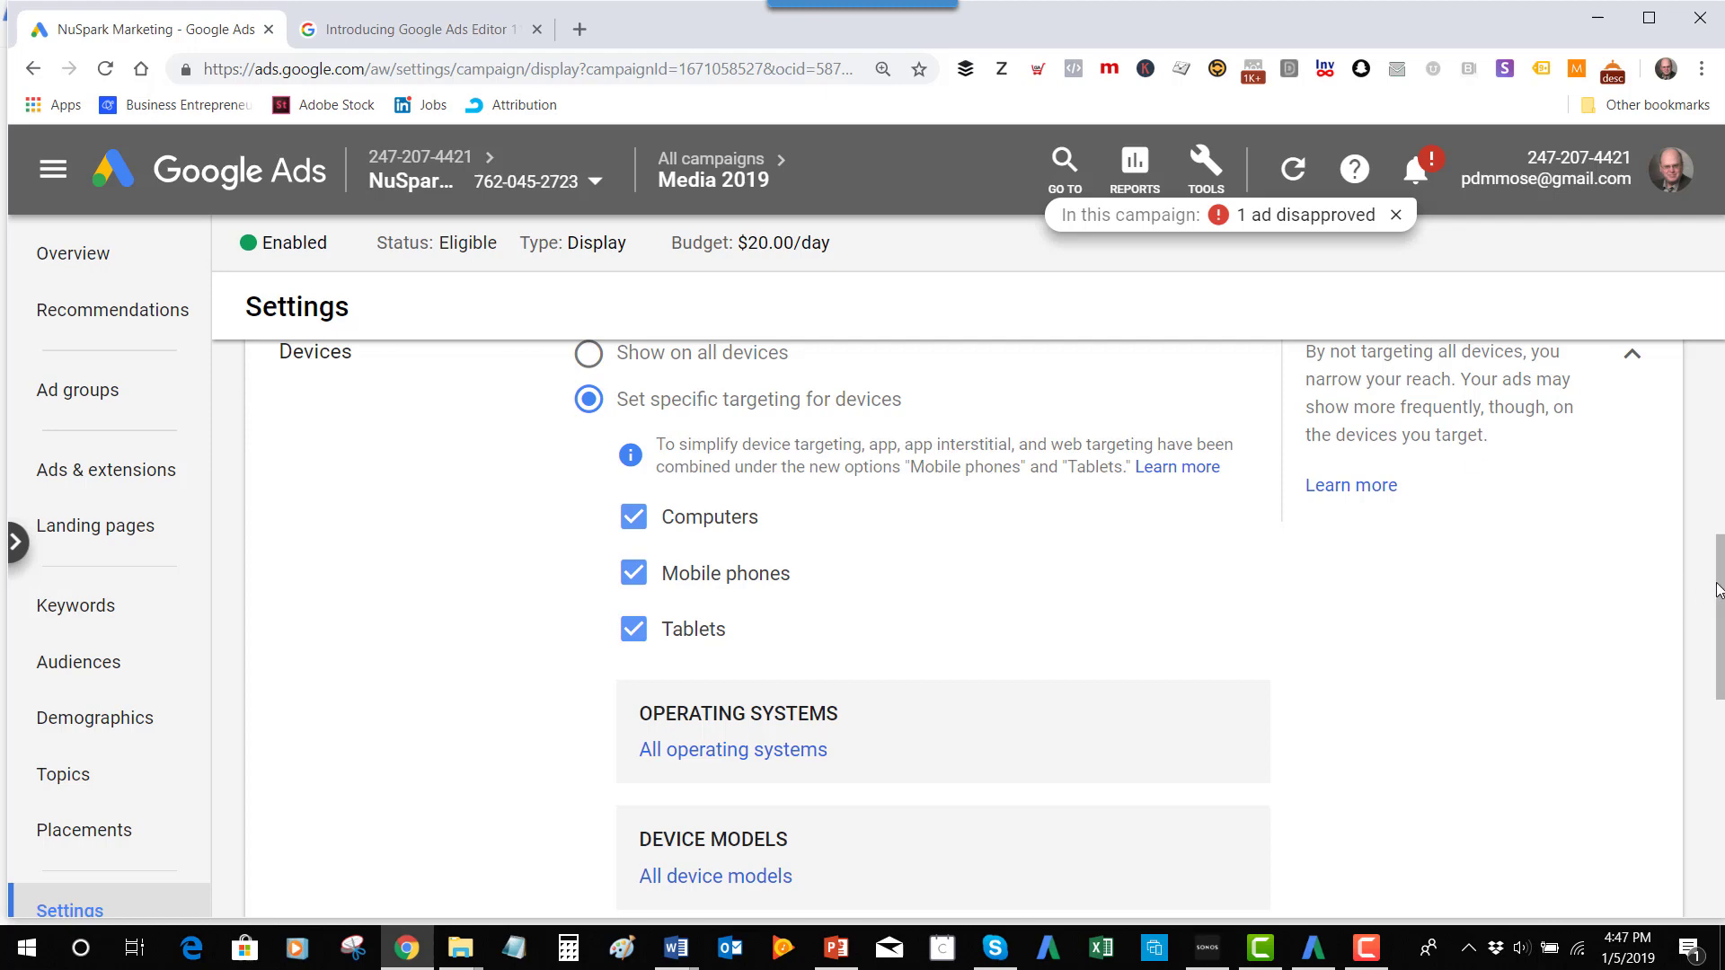
{"action": "left_click_drag", "start_coordinate": [1713, 589], "coordinate": [1719, 655]}
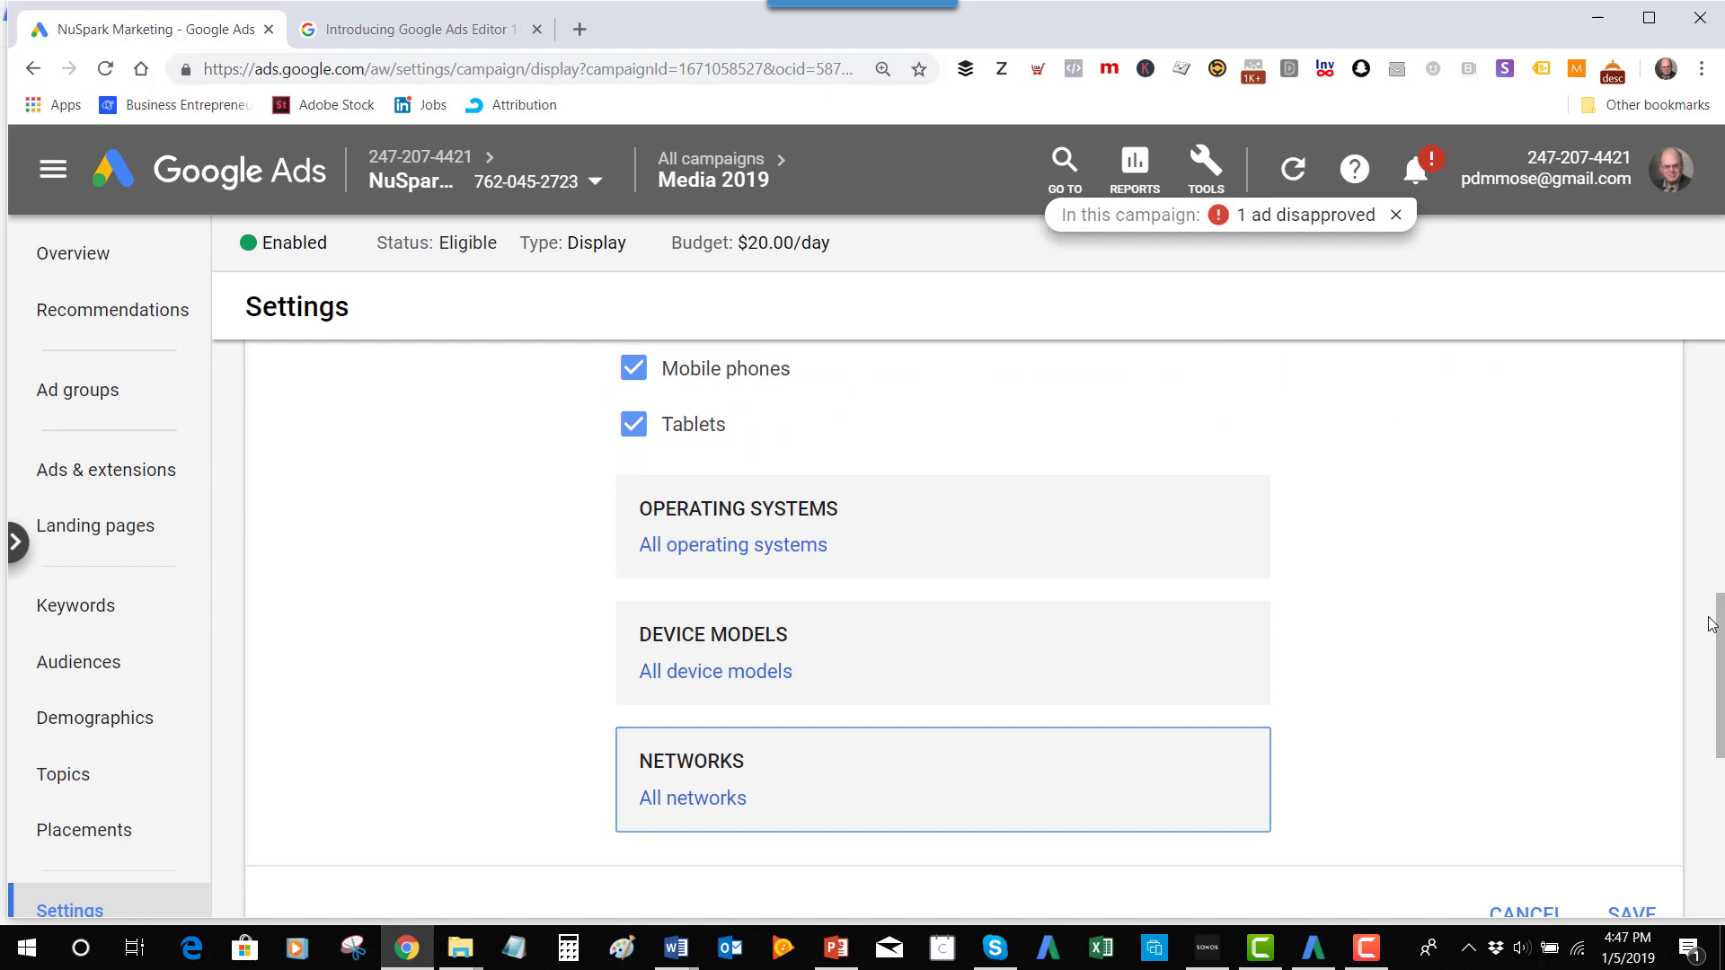
{"action": "scroll", "coordinate": [1715, 512], "scroll_direction": "up", "scroll_amount": 2}
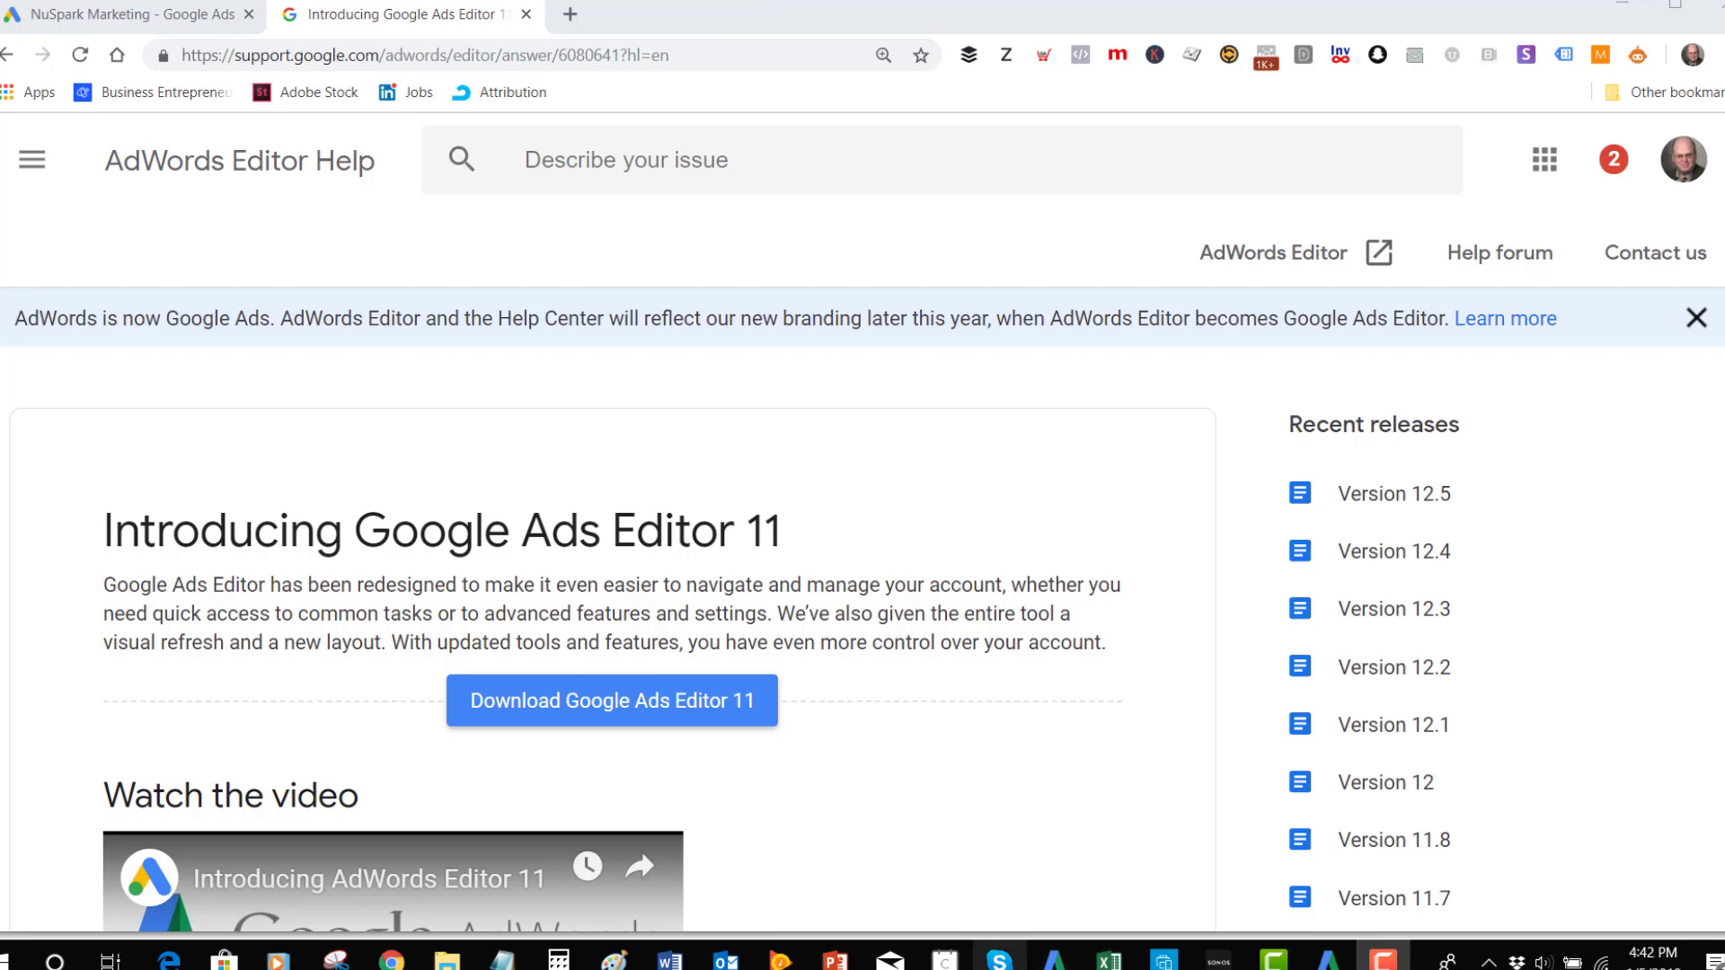
{"action": "mouse_move", "coordinate": [1327, 959]}
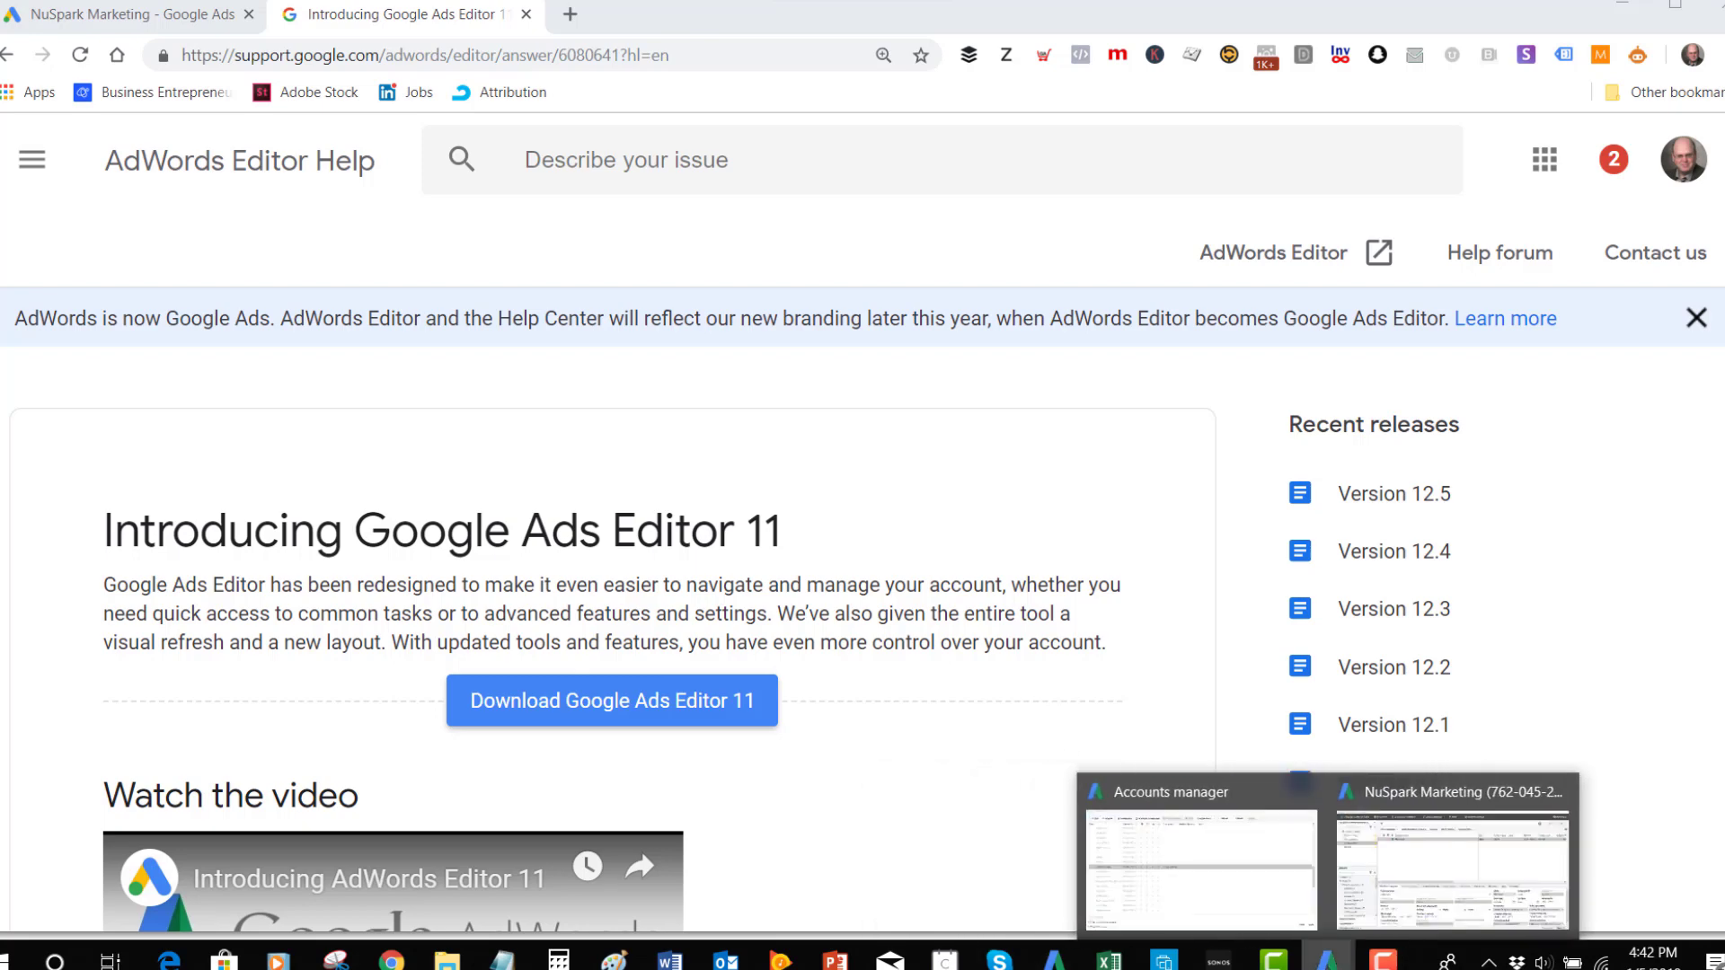
Step: Switch to the AdWords Editor window showing the Media 2019 display campaign
{"action": "left_click", "coordinate": [1395, 869]}
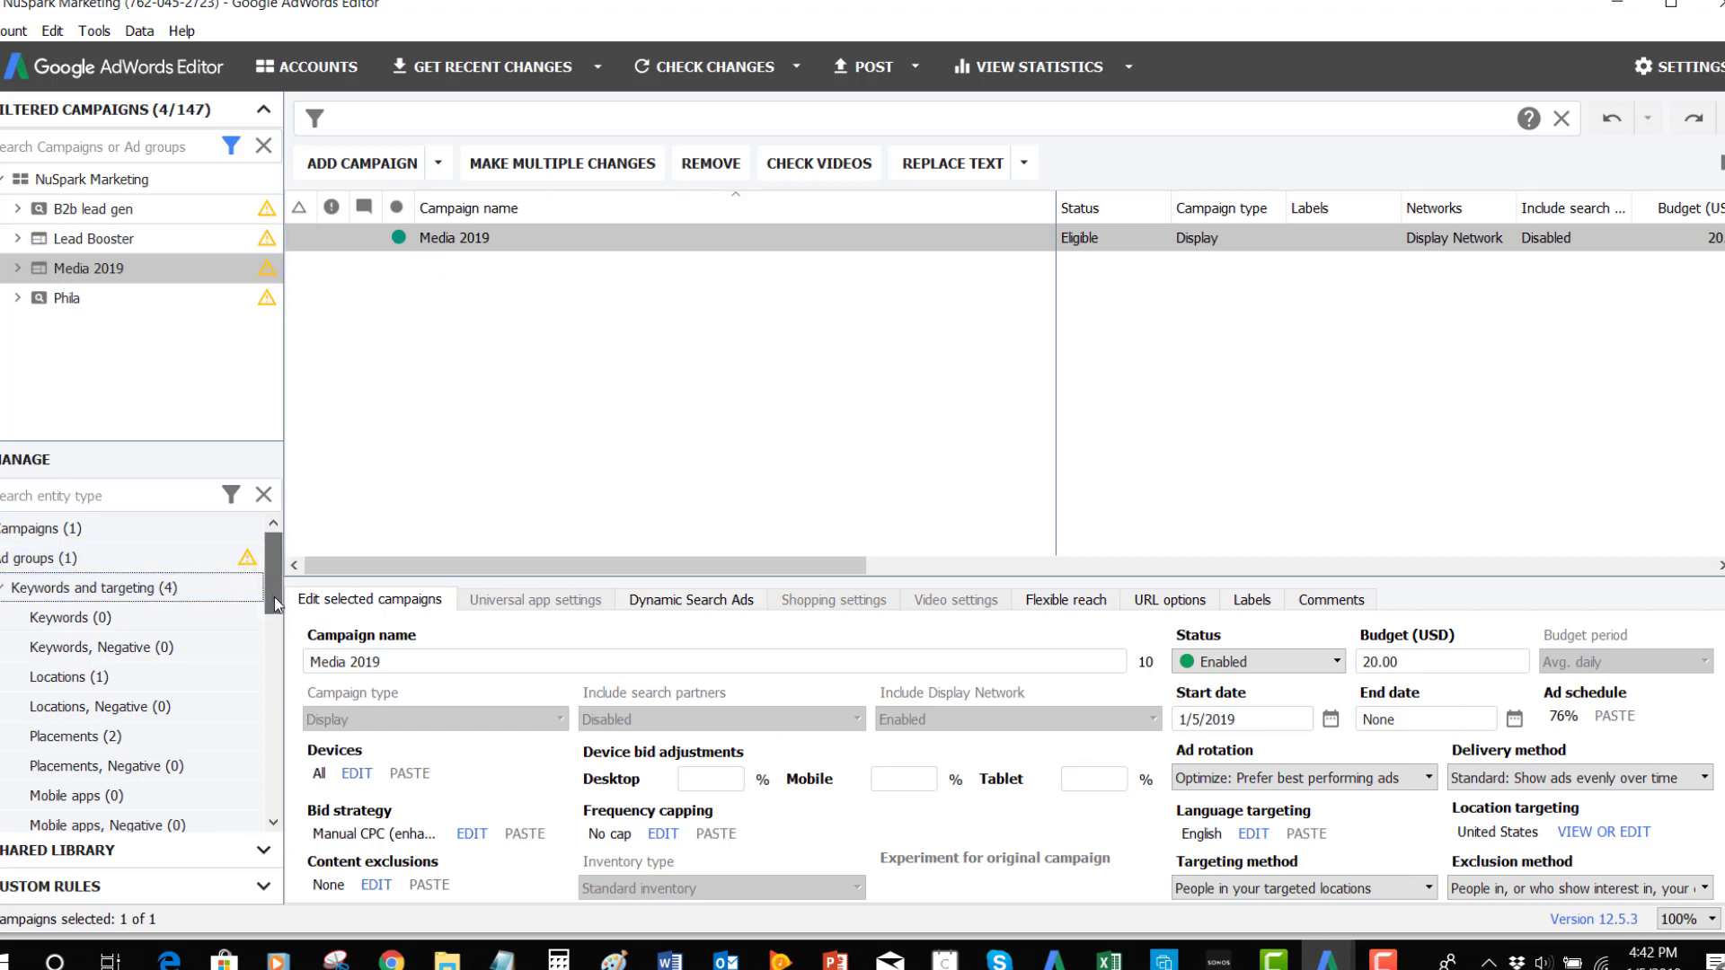
{"action": "mouse_move", "coordinate": [273, 567]}
{"action": "left_mouse_down"}
{"action": "mouse_move", "coordinate": [277, 608]}
{"action": "mouse_move", "coordinate": [275, 566]}
{"action": "left_mouse_up"}
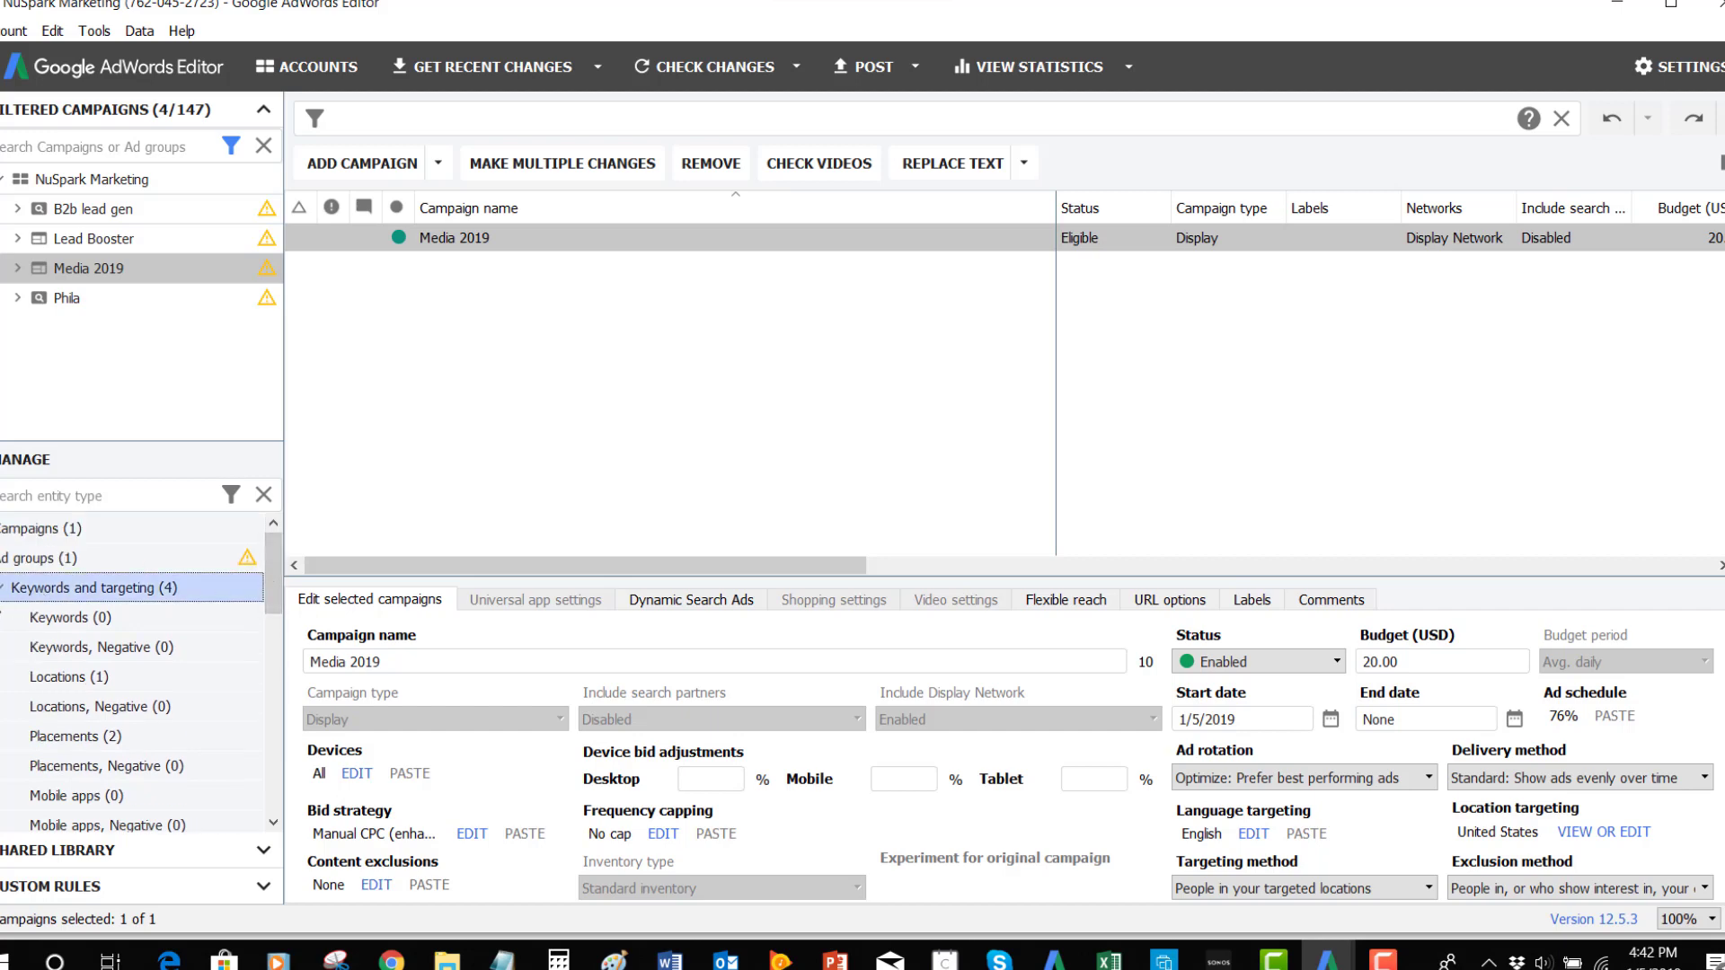
Step: Show Media 2019's negative mobile app categories, with its campaign-level All Apps exclusion
{"action": "left_click", "coordinate": [48, 562]}
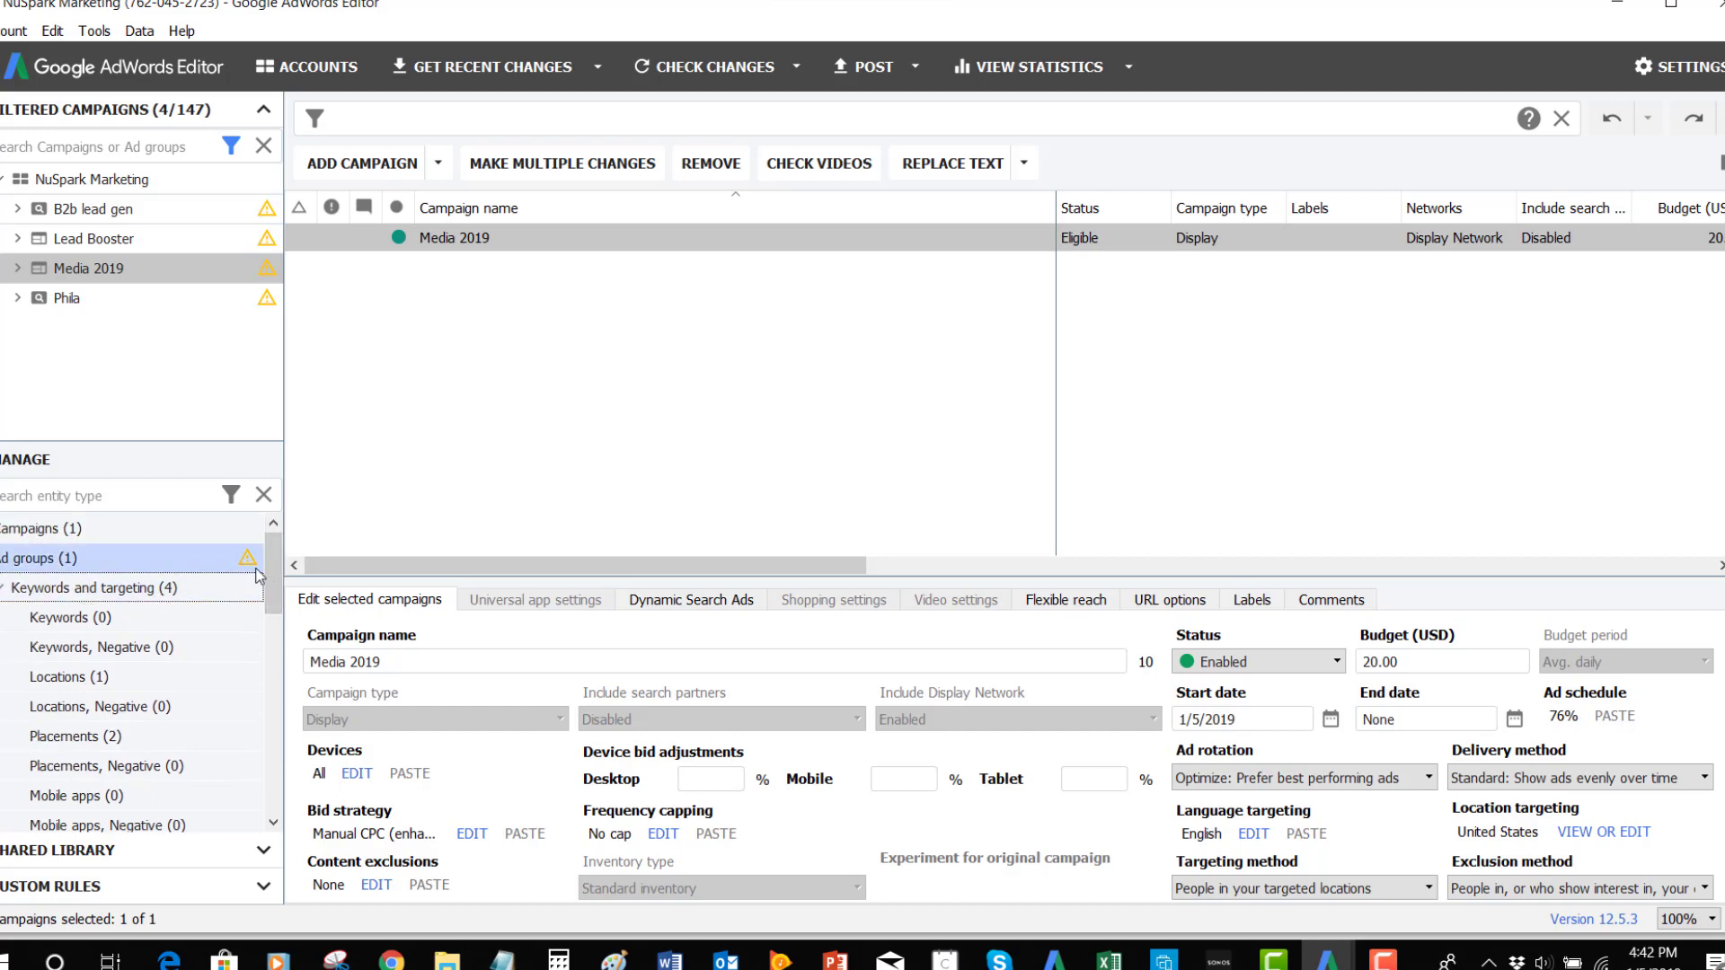
{"action": "left_click_drag", "start_coordinate": [274, 566], "coordinate": [273, 613]}
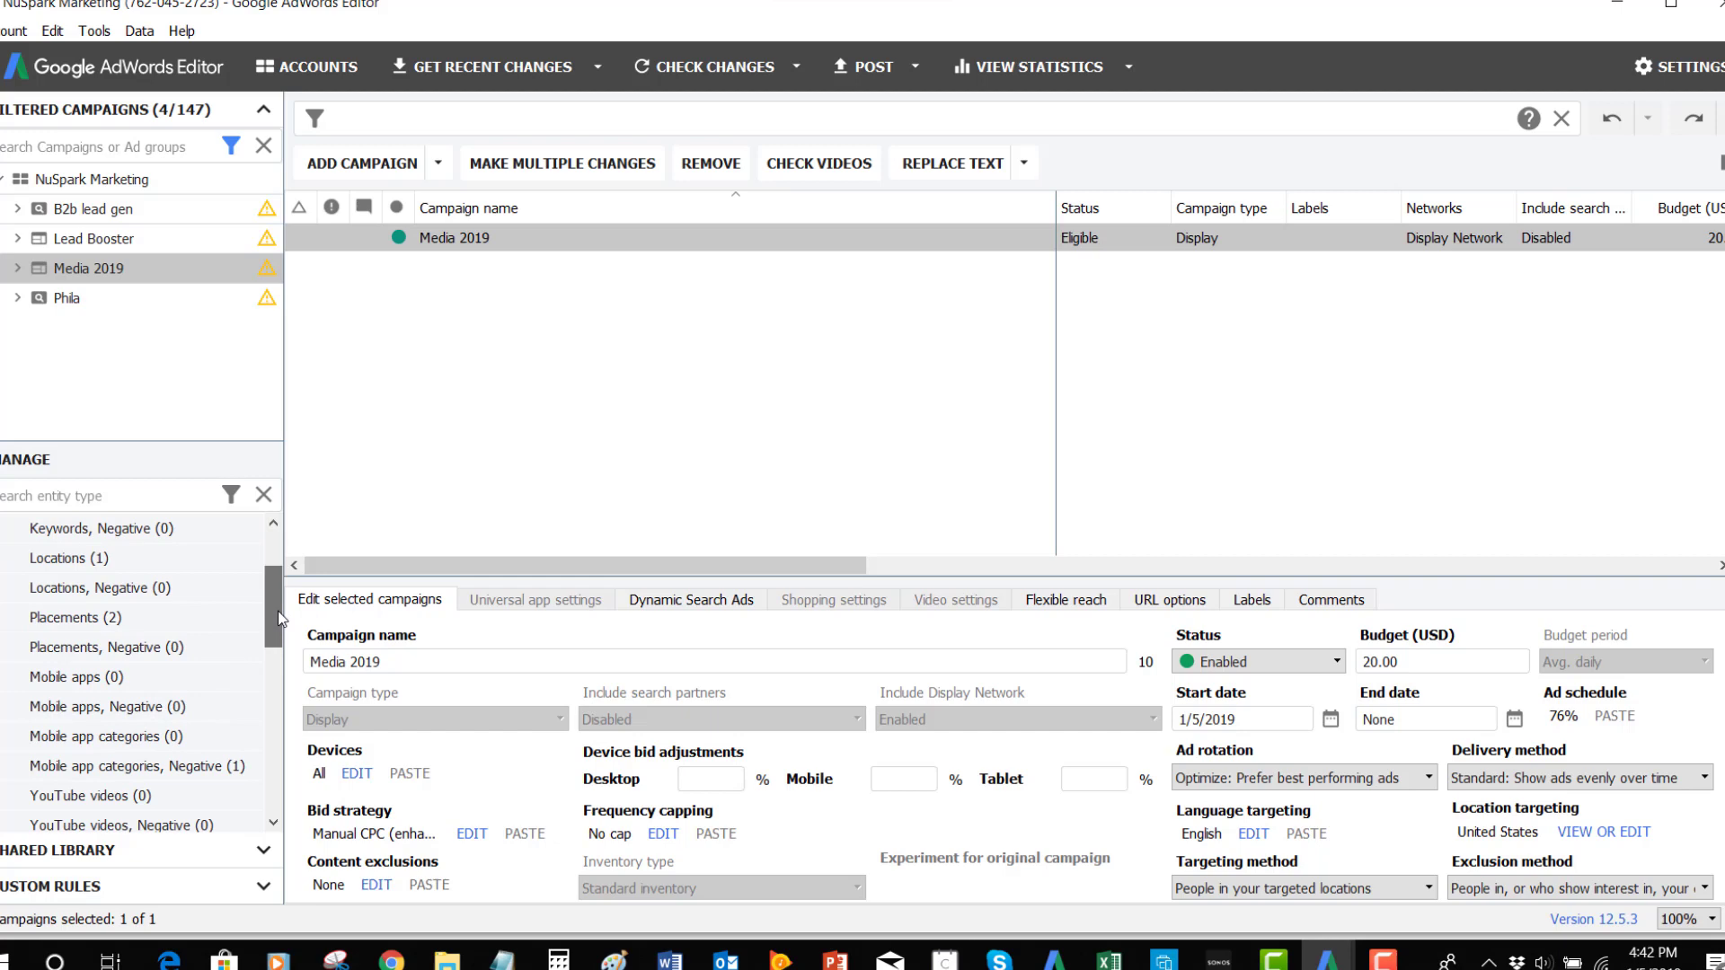
{"action": "left_click", "coordinate": [81, 676]}
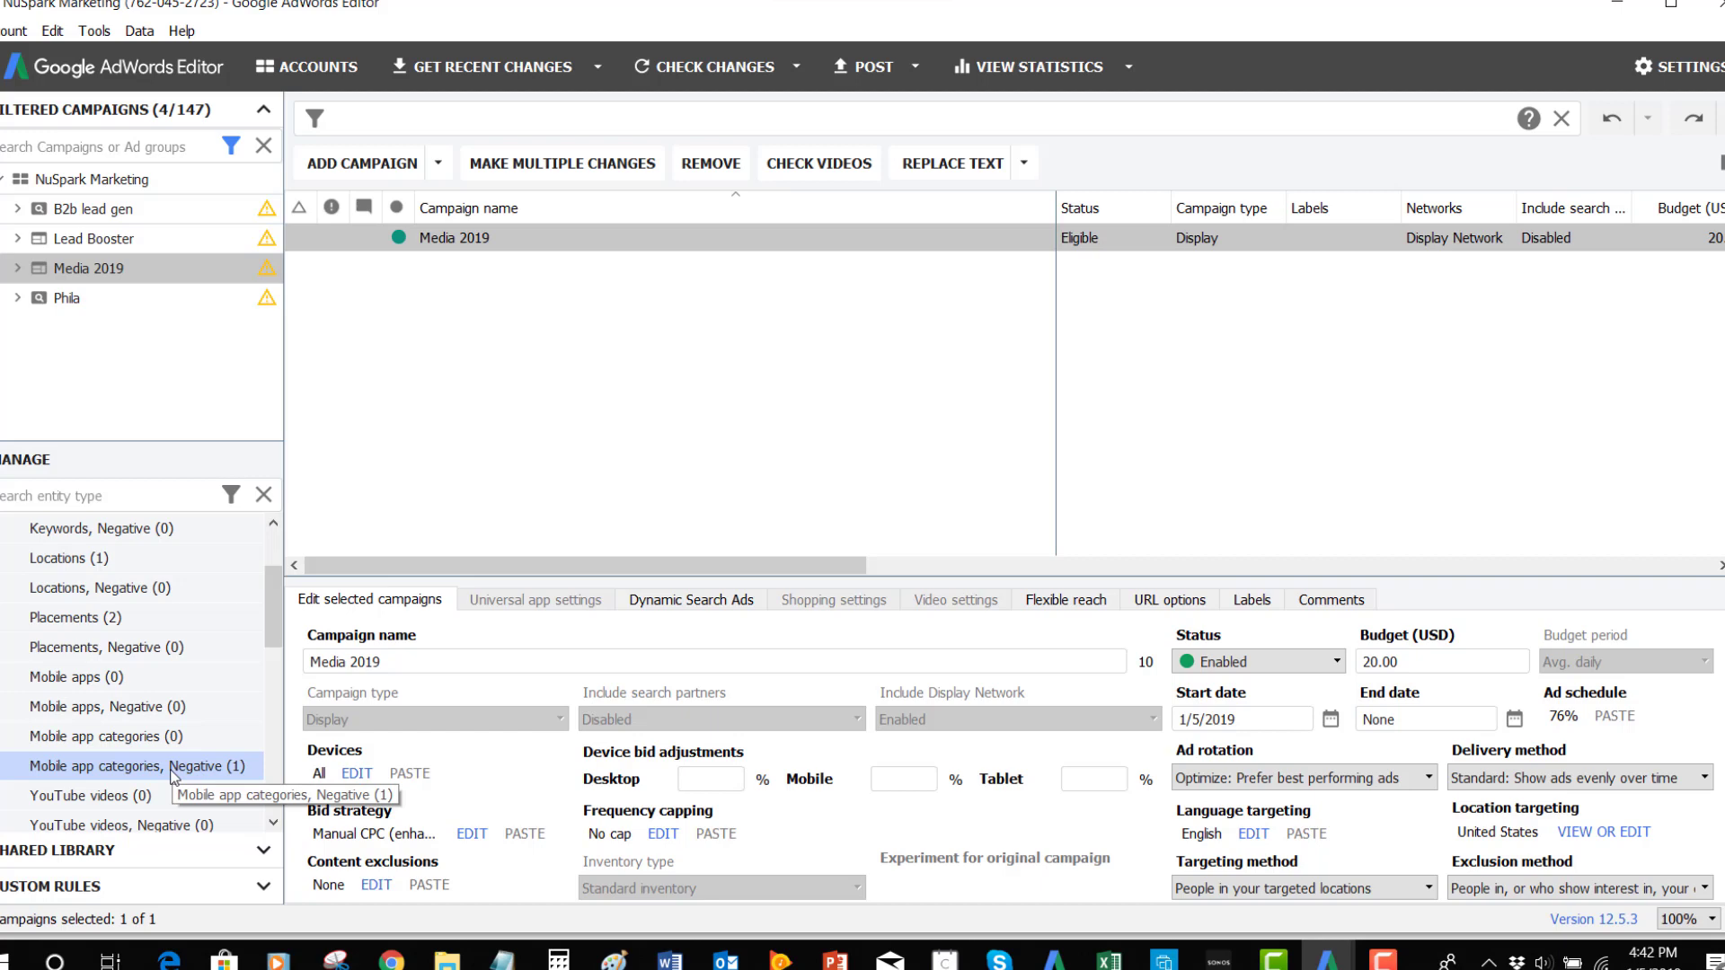
{"action": "left_click", "coordinate": [172, 768]}
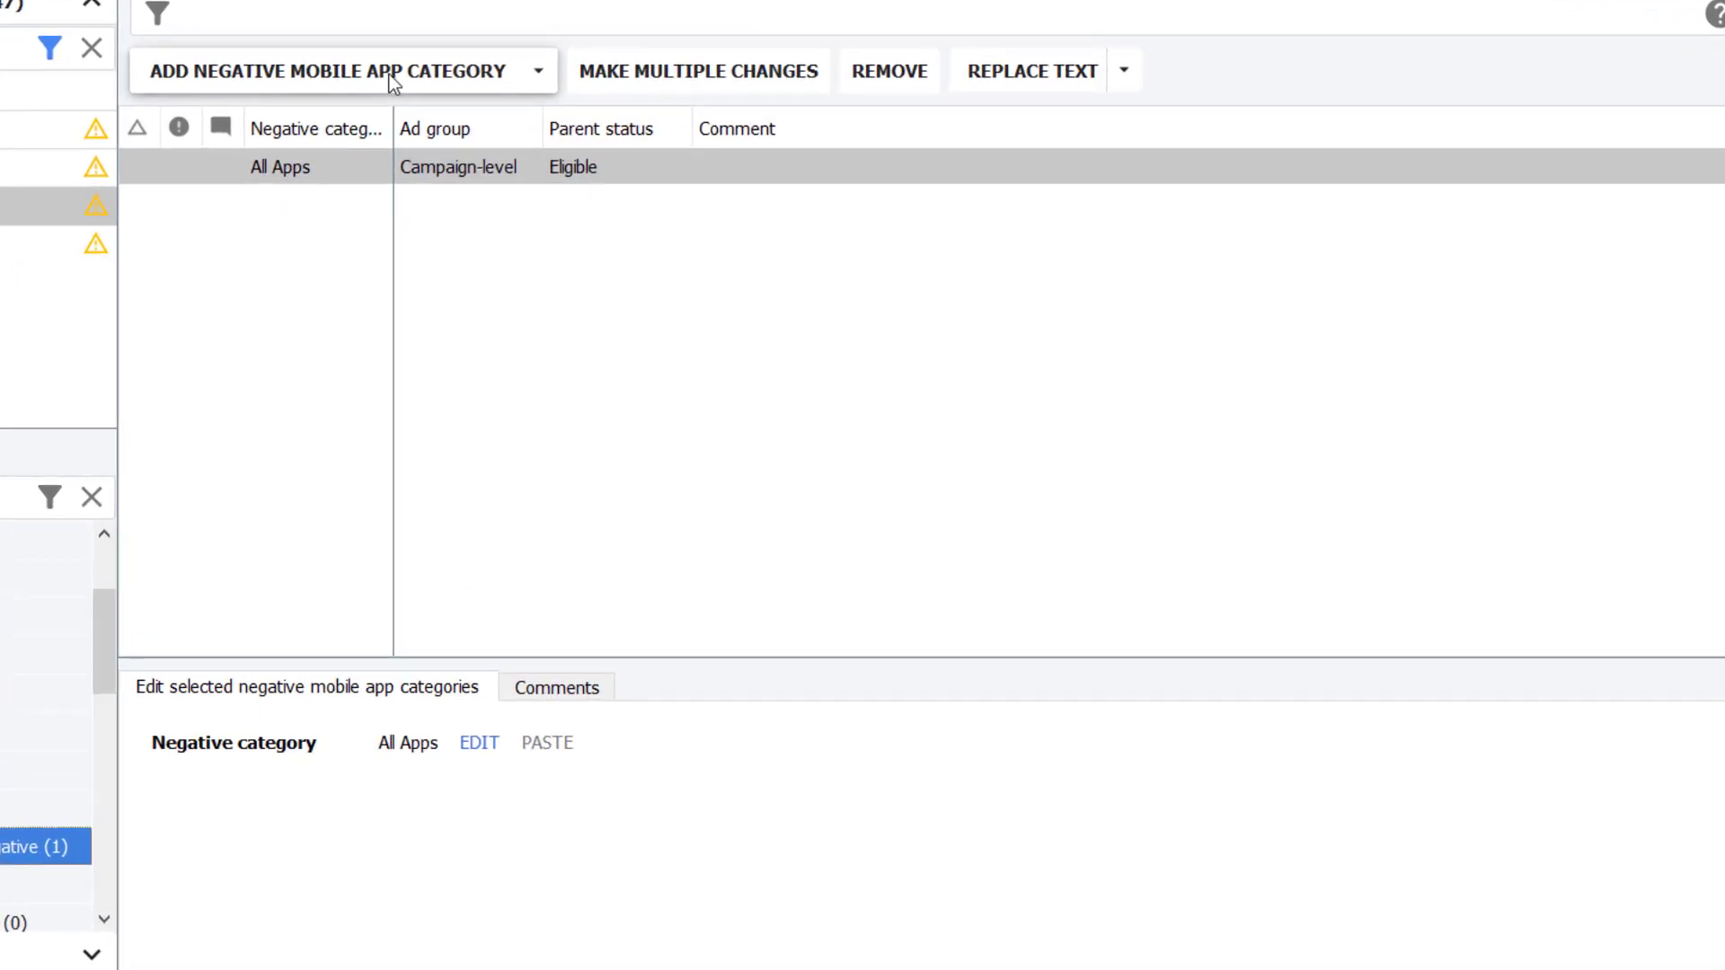
{"action": "left_click", "coordinate": [390, 75]}
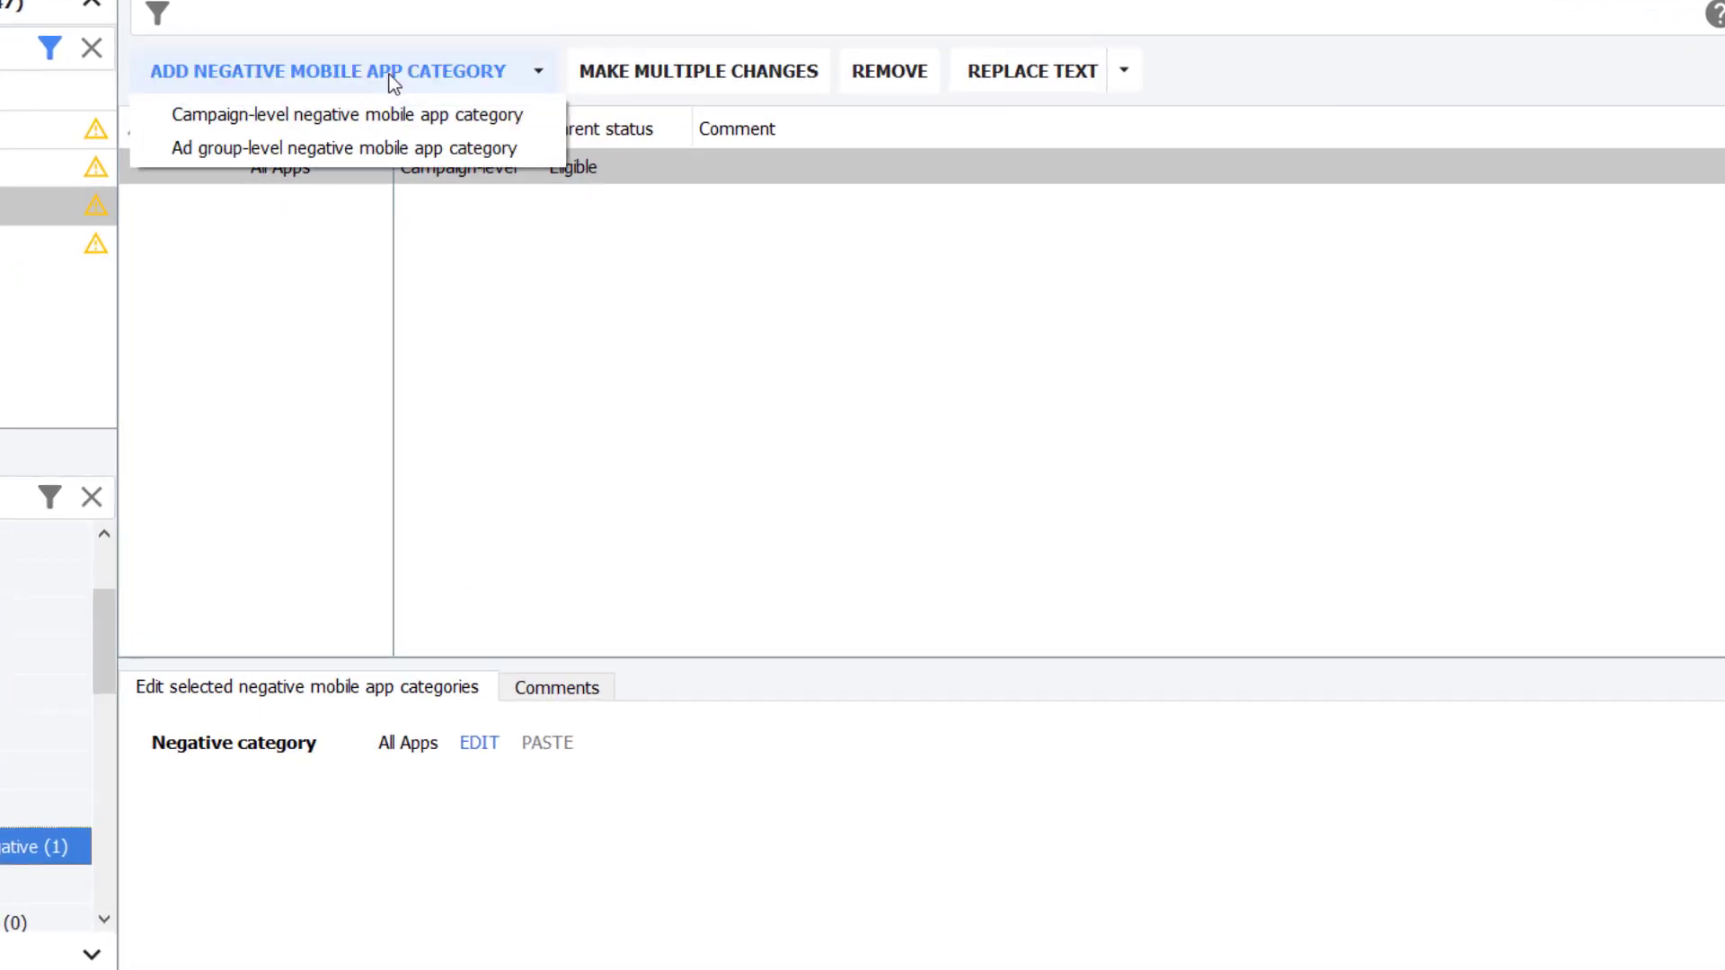
{"action": "left_click", "coordinate": [363, 116]}
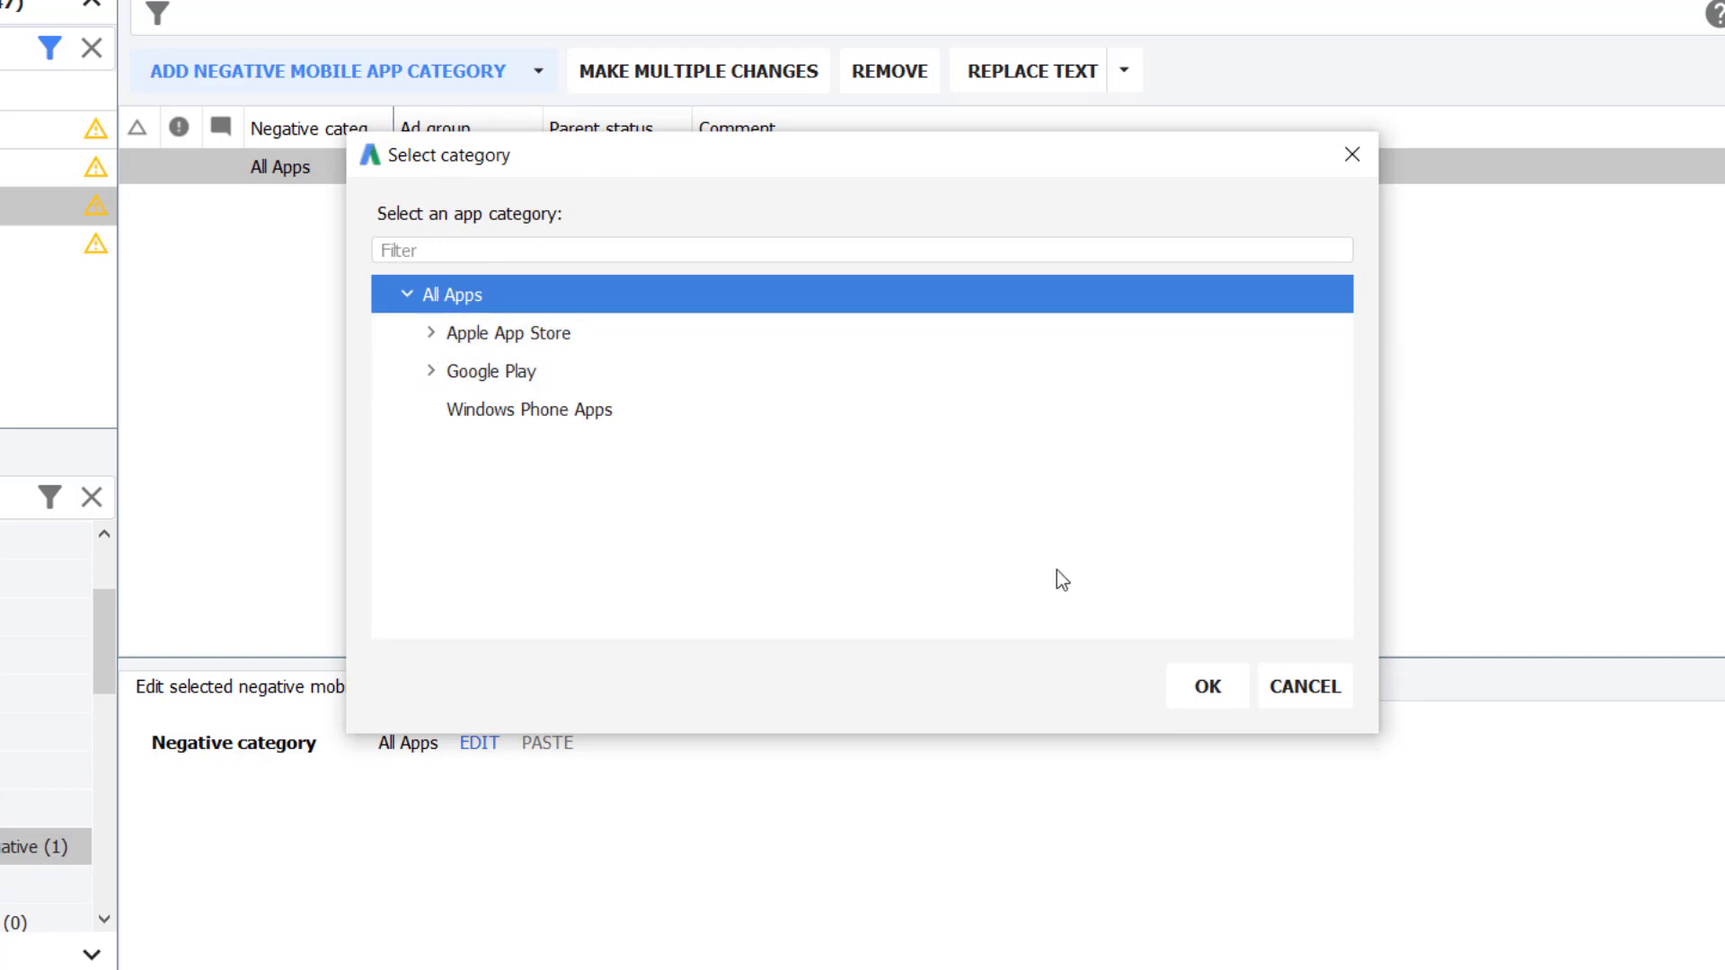
{"action": "left_click", "coordinate": [1208, 686]}
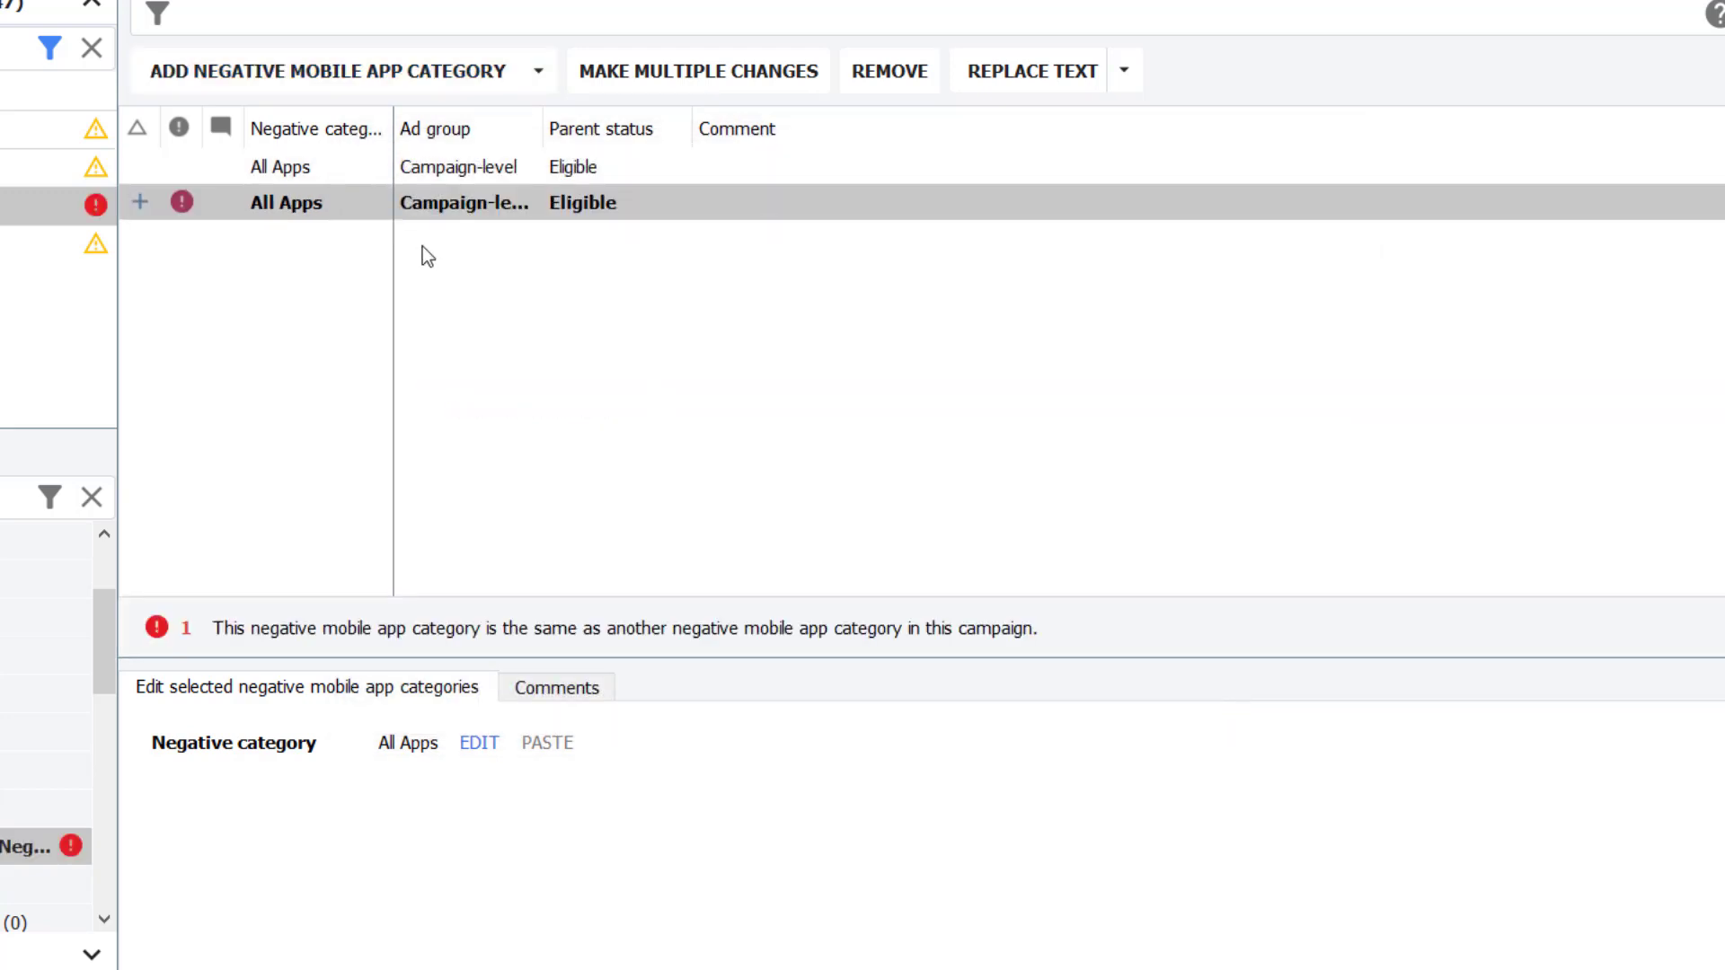
{"action": "left_click", "coordinate": [284, 205]}
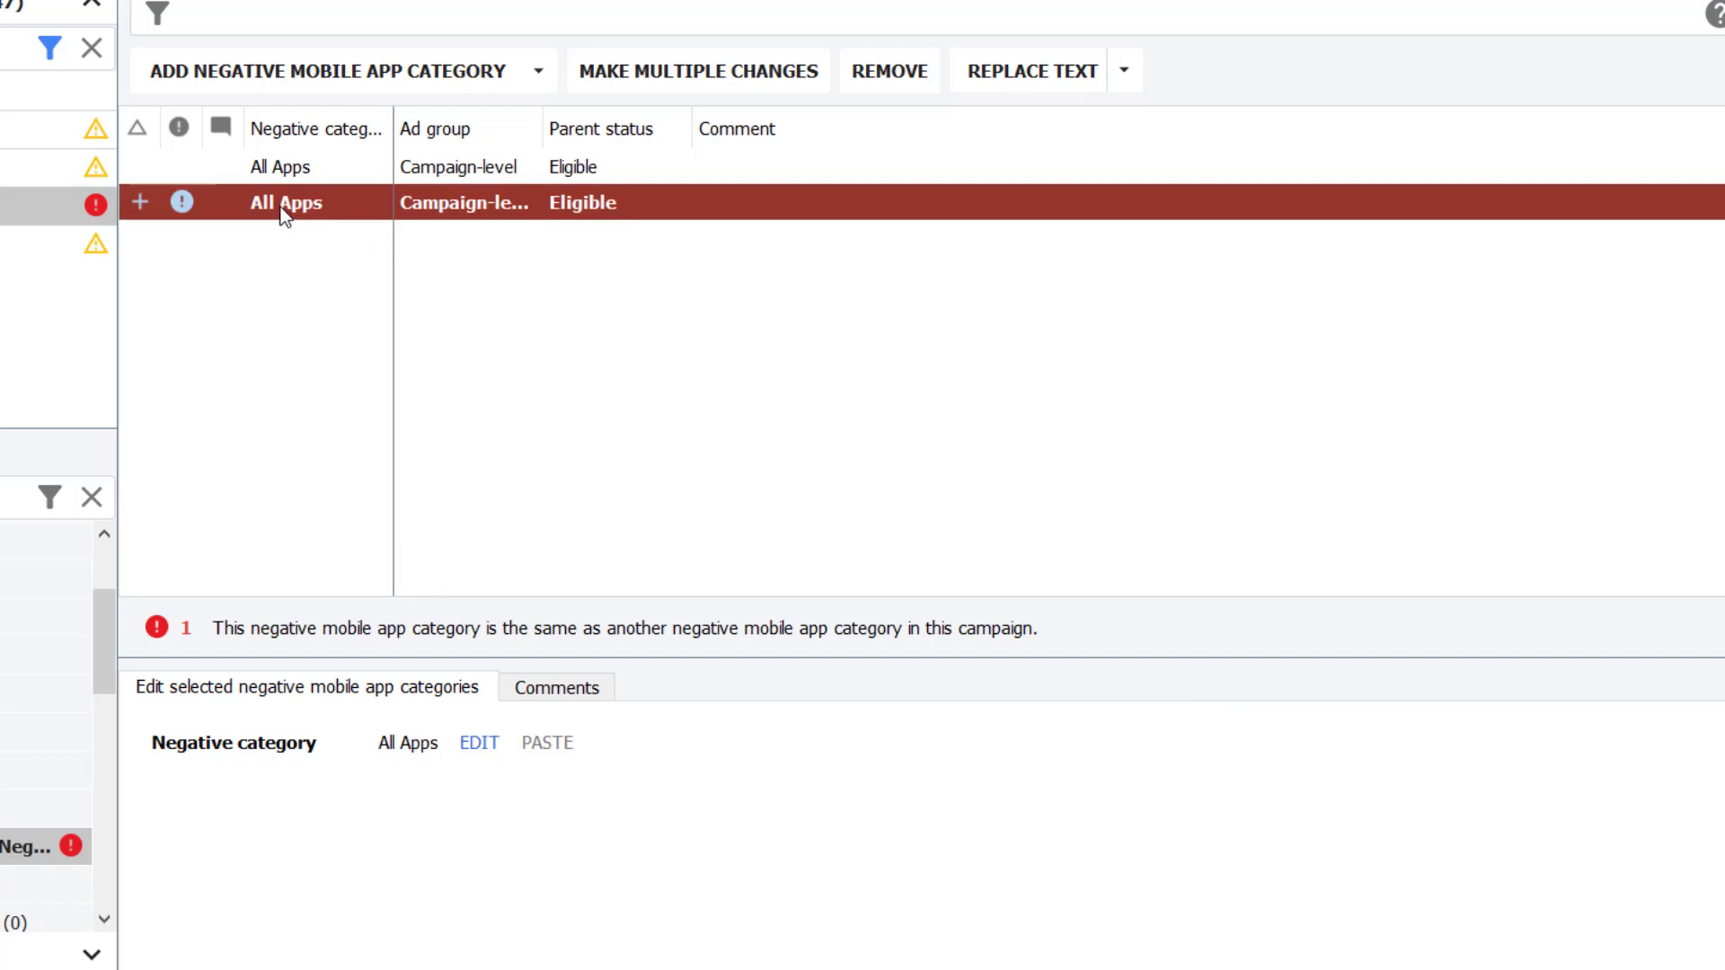
{"action": "key", "text": "Delete"}
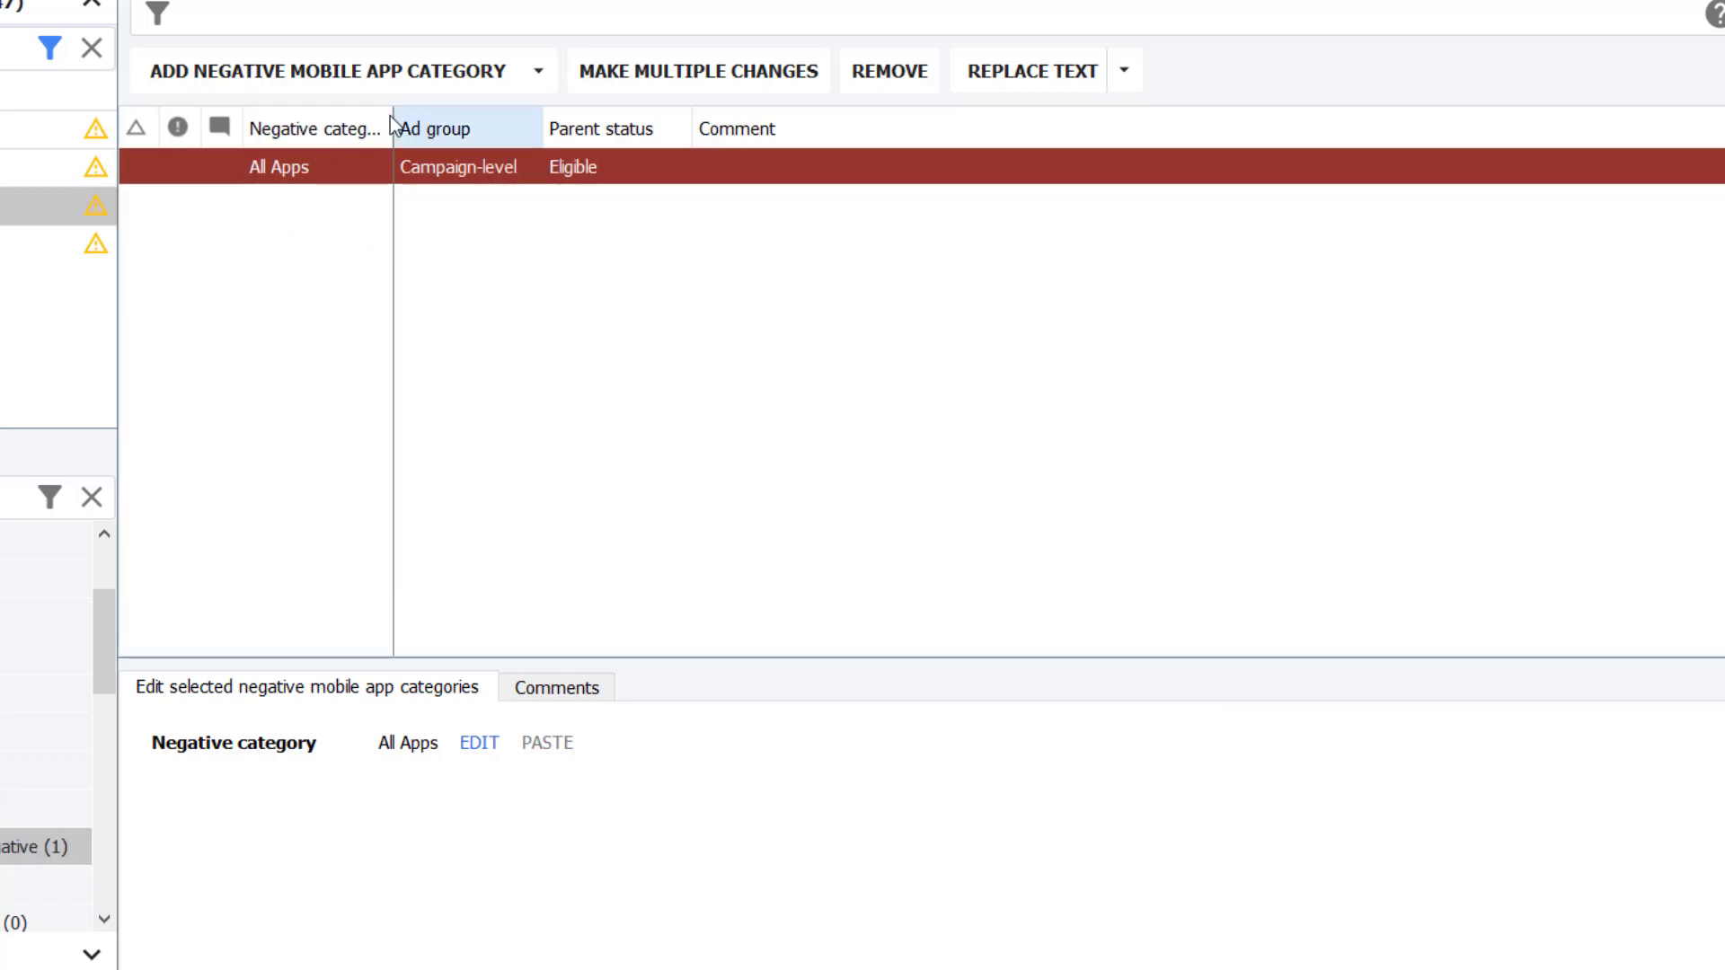
{"action": "left_click", "coordinate": [347, 76]}
{"action": "left_click", "coordinate": [322, 114]}
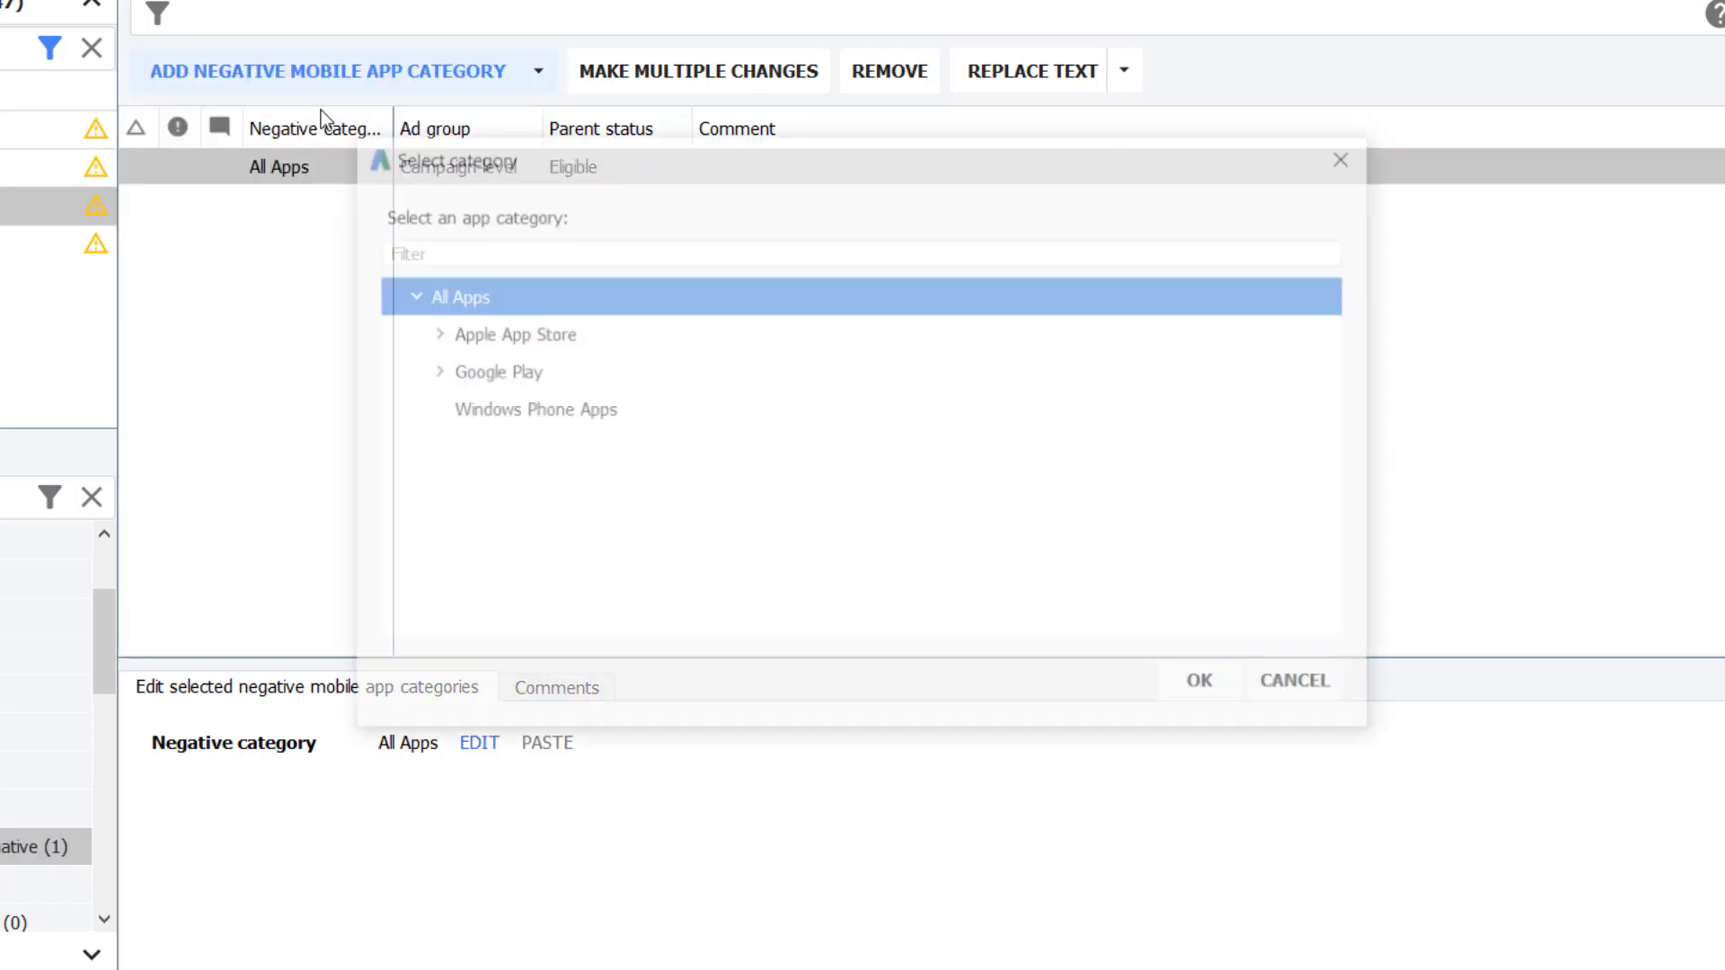
{"action": "left_click", "coordinate": [426, 333]}
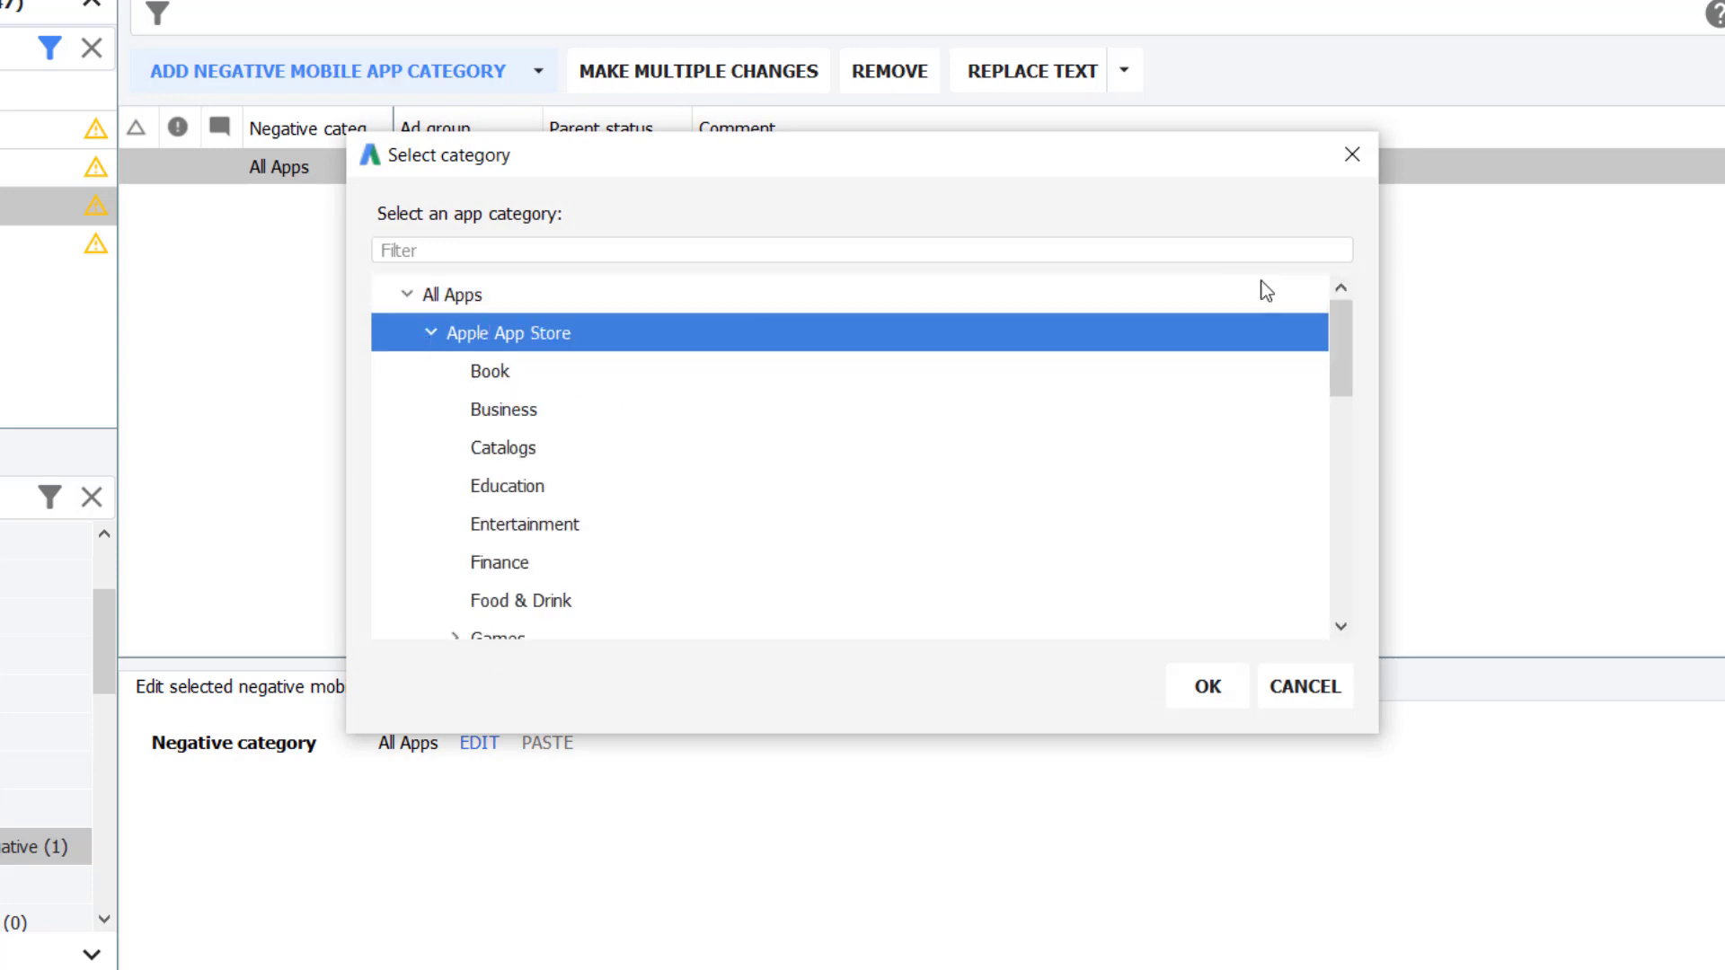
{"action": "left_click_drag", "start_coordinate": [1346, 343], "coordinate": [1348, 405]}
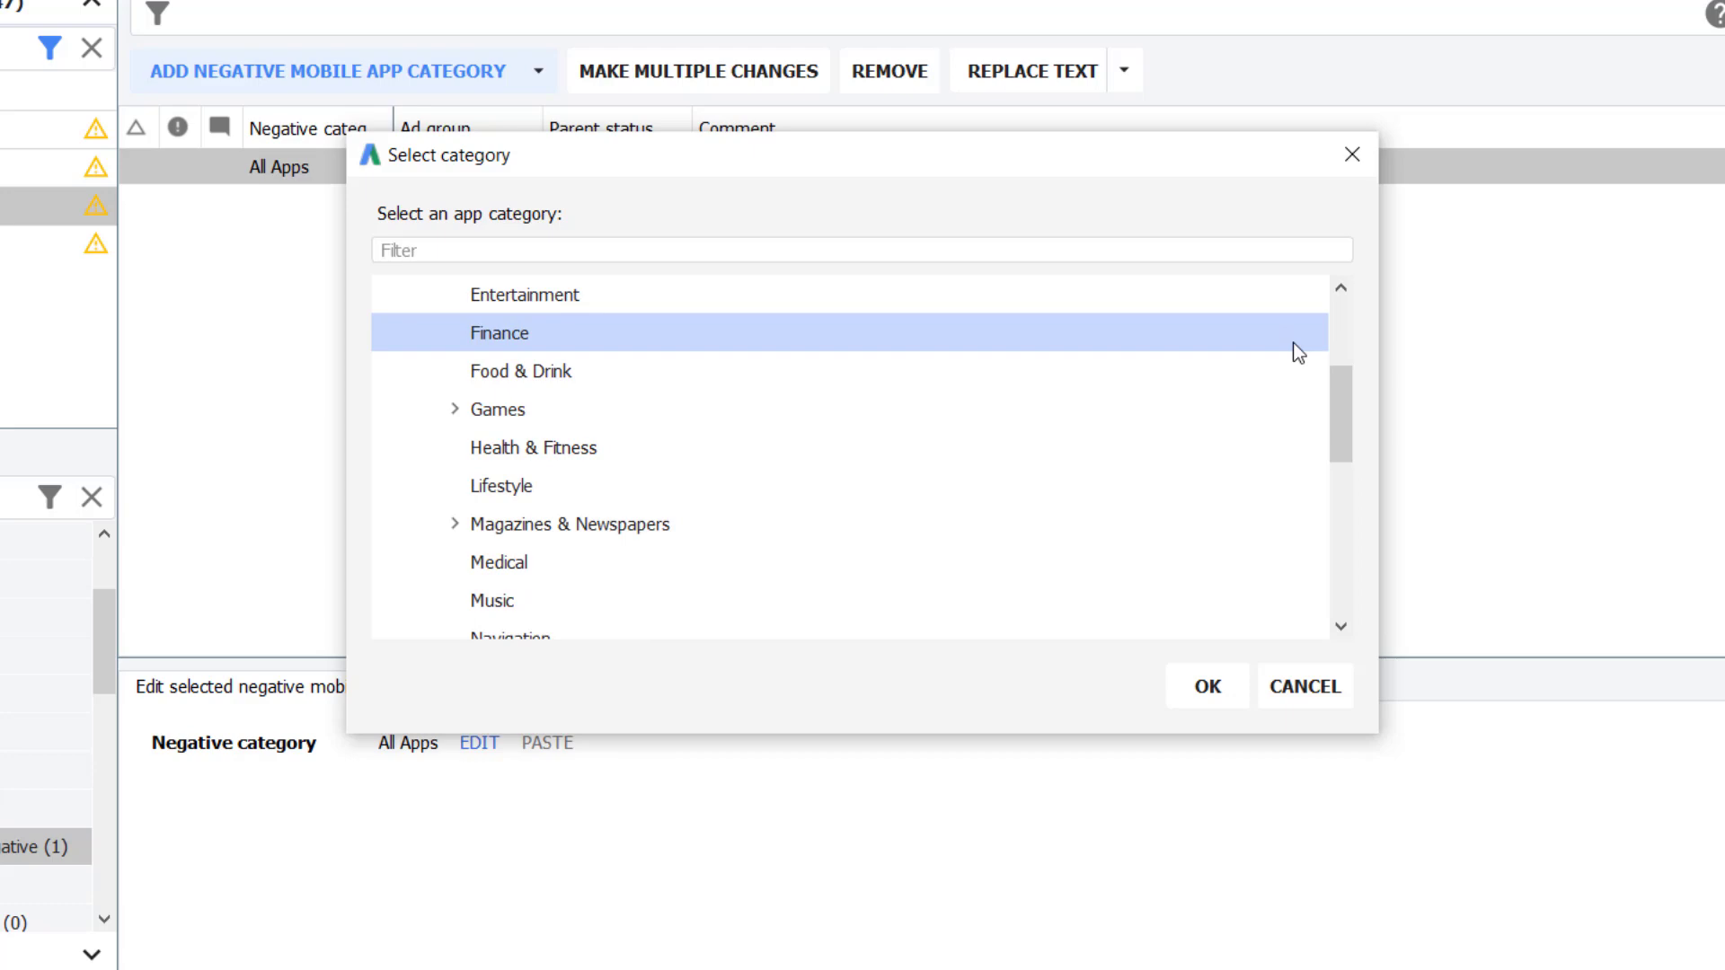
{"action": "mouse_move", "coordinate": [1342, 404]}
{"action": "left_mouse_down"}
{"action": "mouse_move", "coordinate": [1332, 382]}
{"action": "mouse_move", "coordinate": [1343, 508]}
{"action": "mouse_move", "coordinate": [1328, 324]}
{"action": "left_mouse_up"}
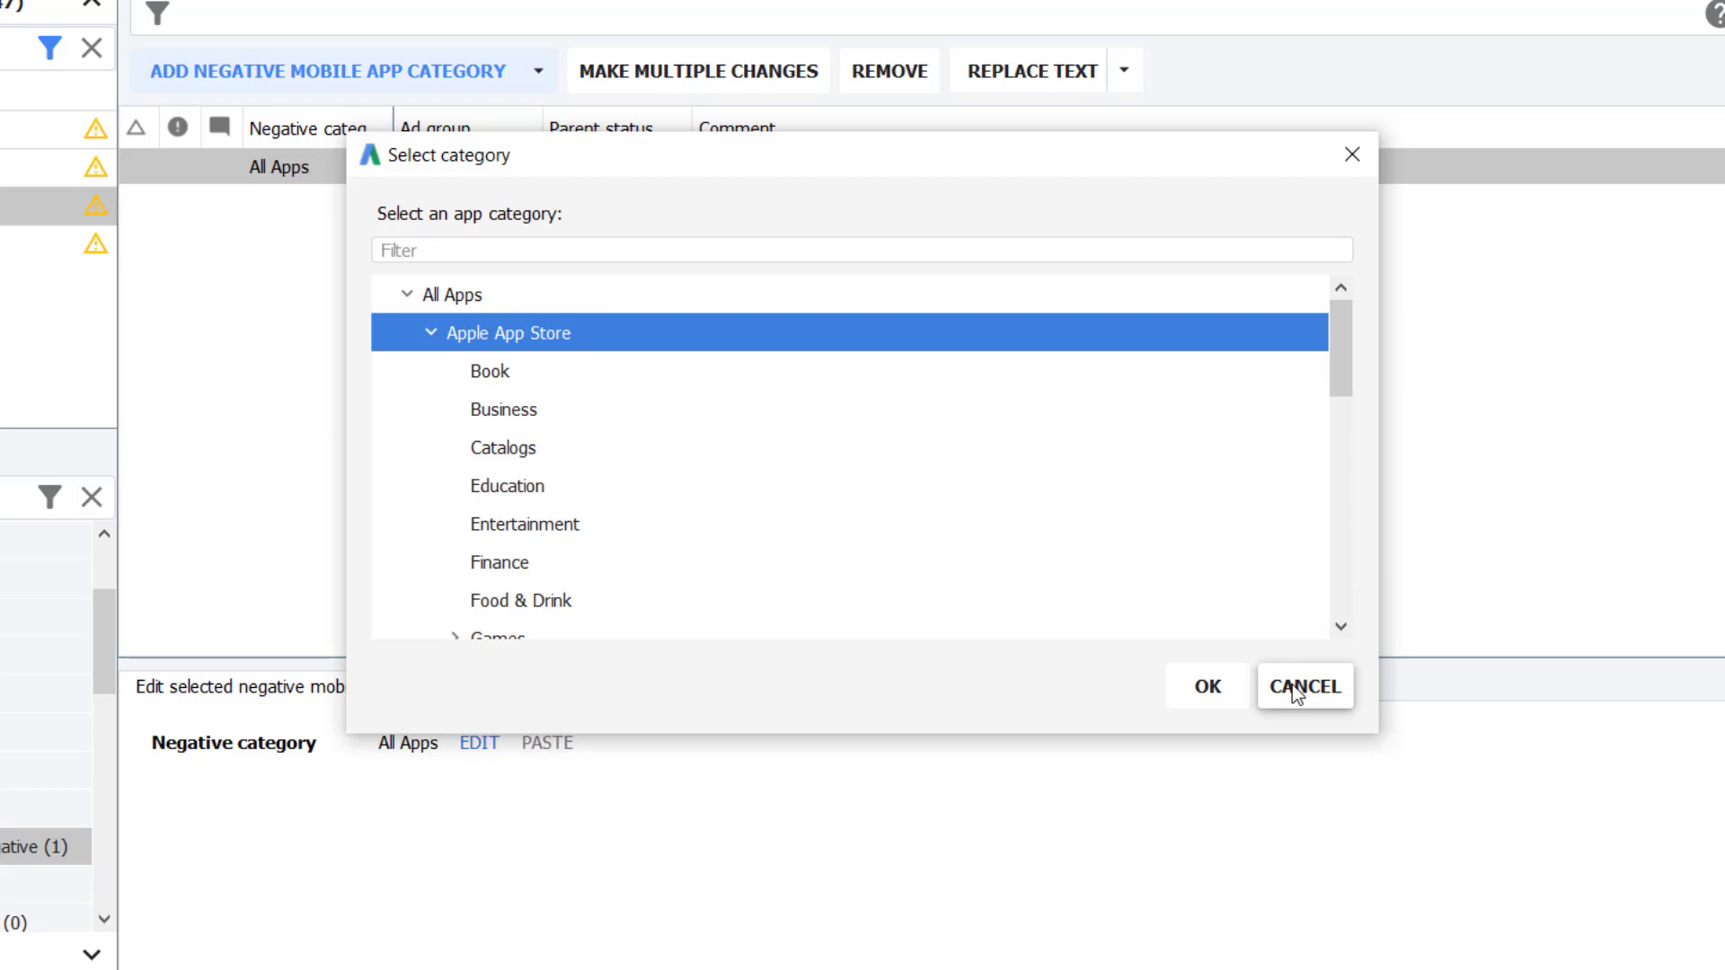
Step: Dismiss the mobile app category picker without adding any category
{"action": "left_click", "coordinate": [1292, 684]}
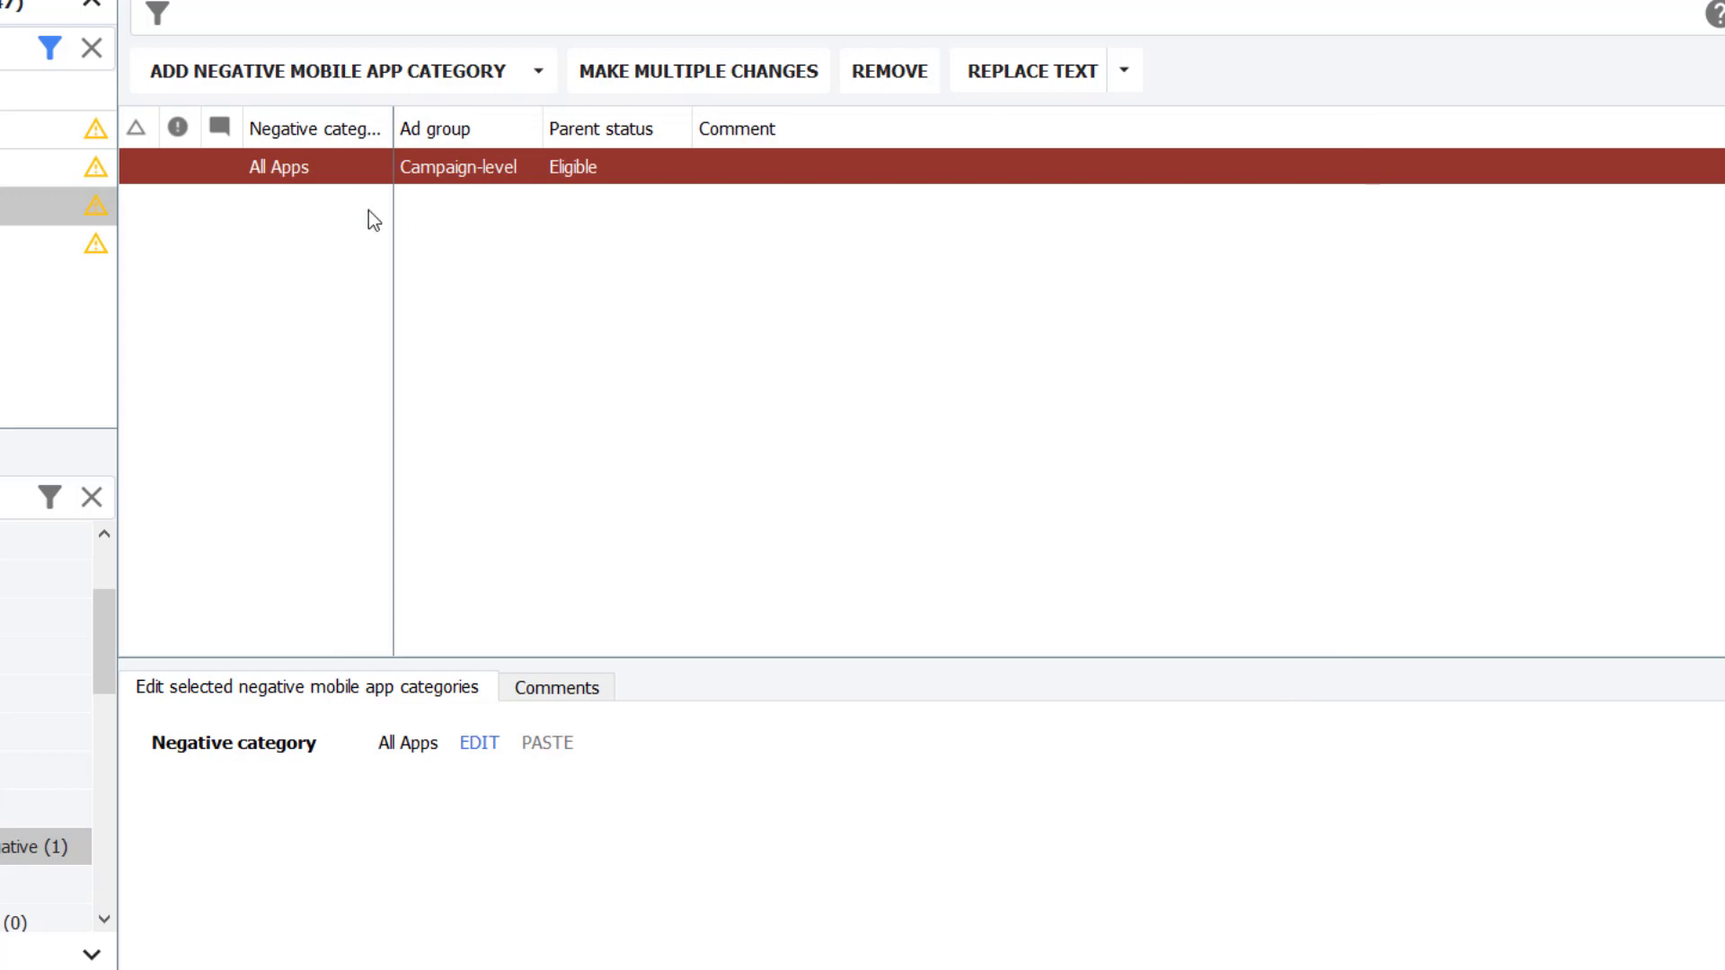